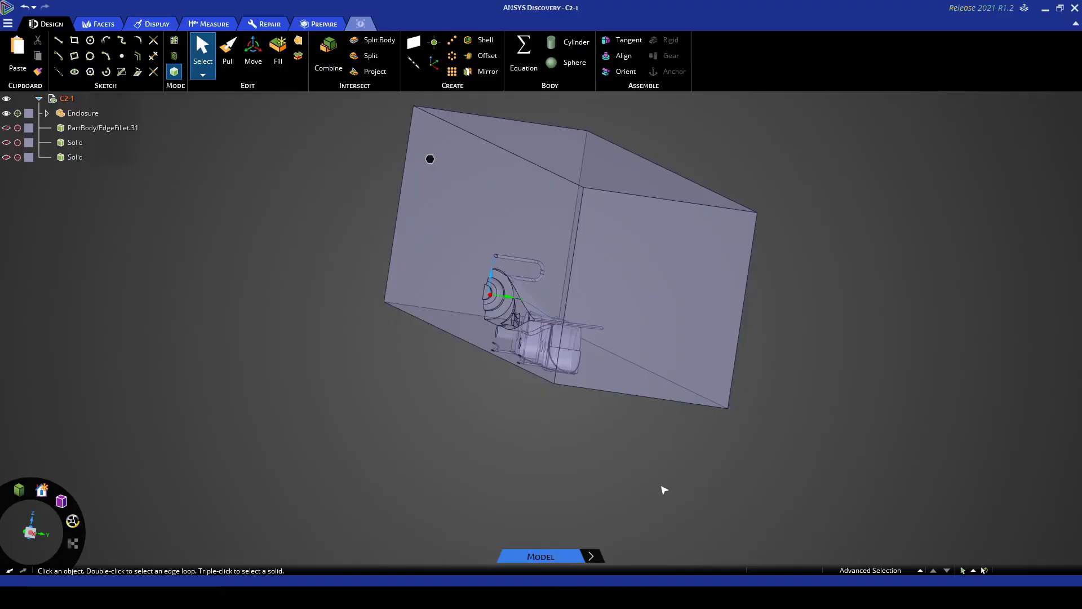
Switch to the Explore stage and define a 20 m/s velocity inlet on the enclosure's end face in front of the car
mouse_move(594, 557)
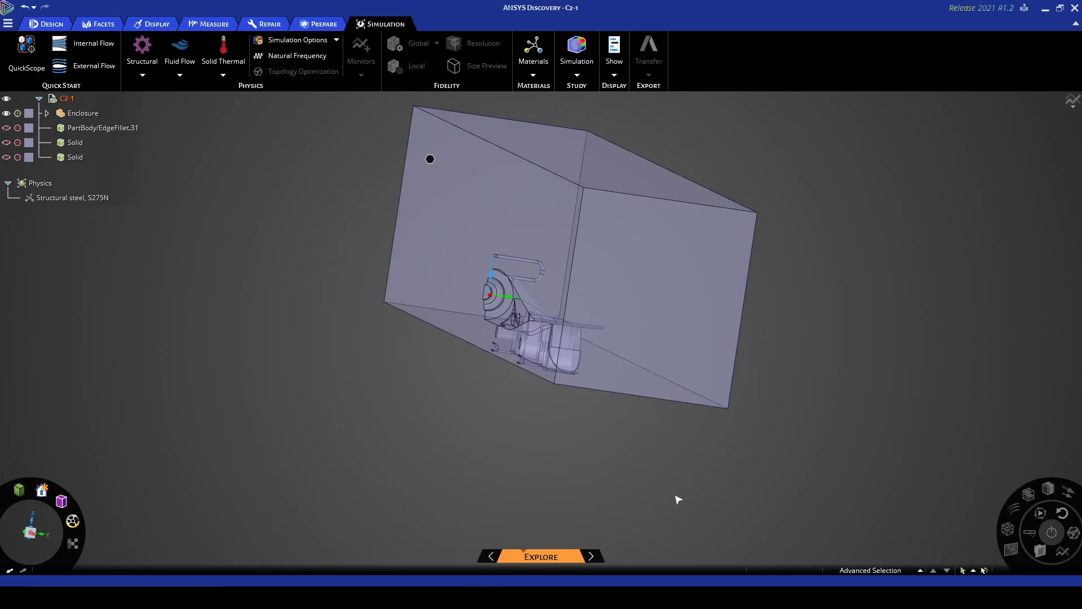
middle_click_drag(677, 499, 625, 489)
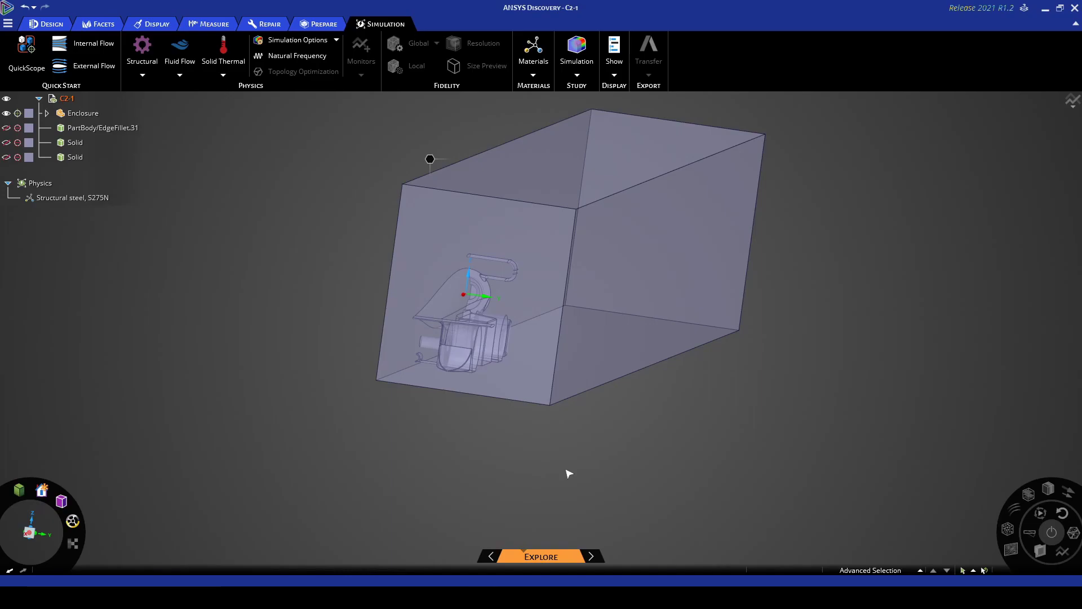
left_click(186, 53)
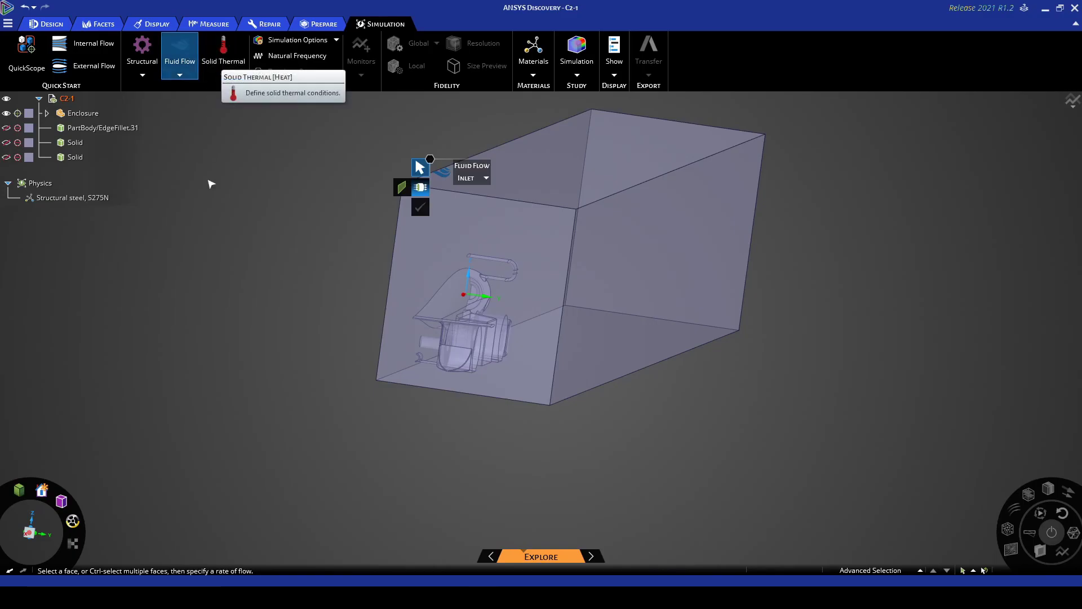
key("Left")
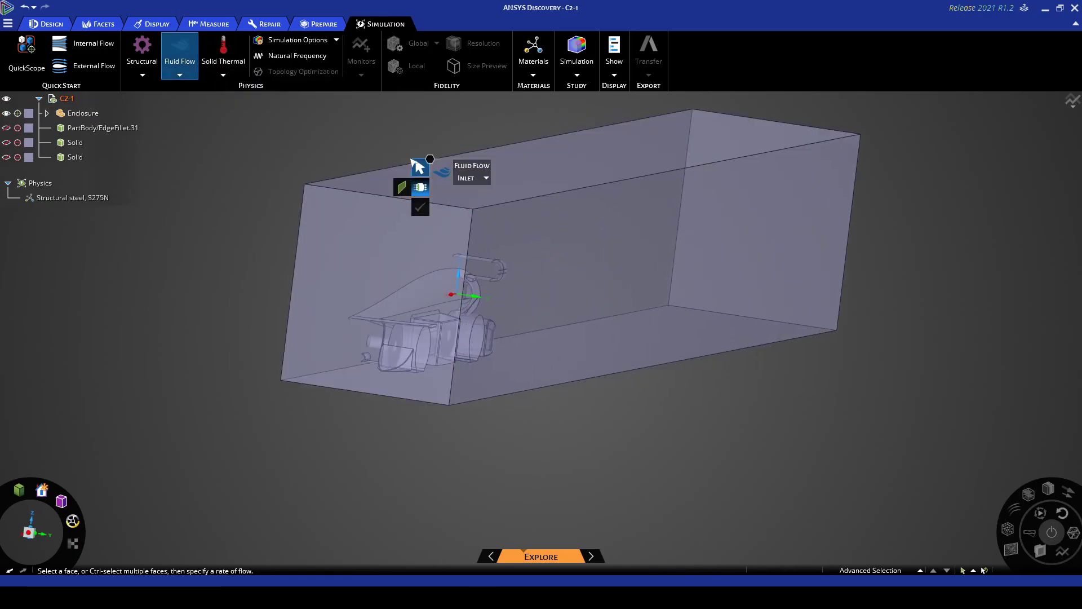
middle_click_drag(258, 328, 232, 330)
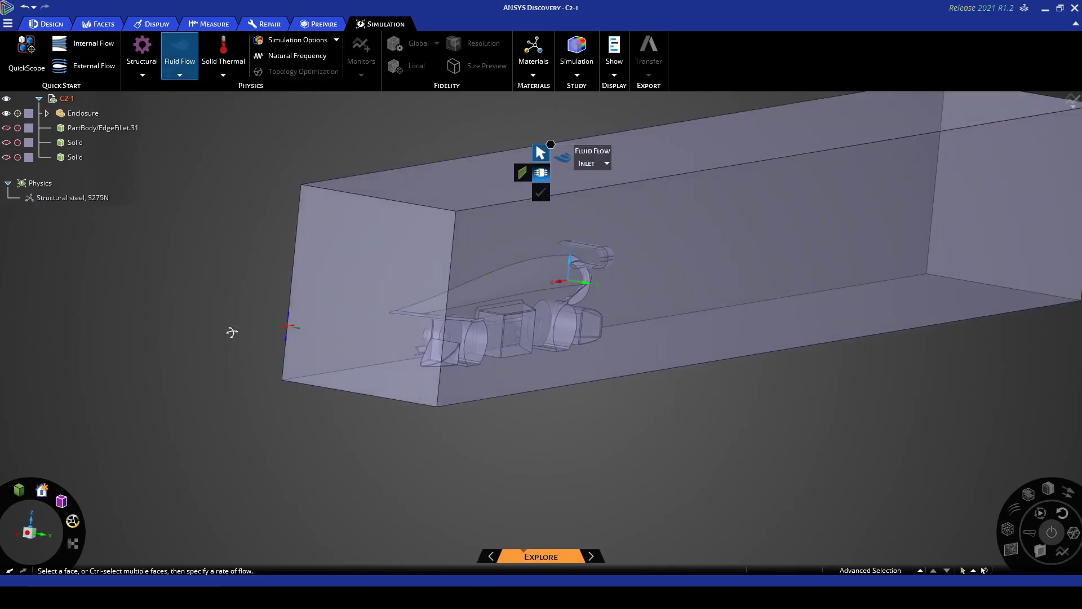
left_click(340, 273)
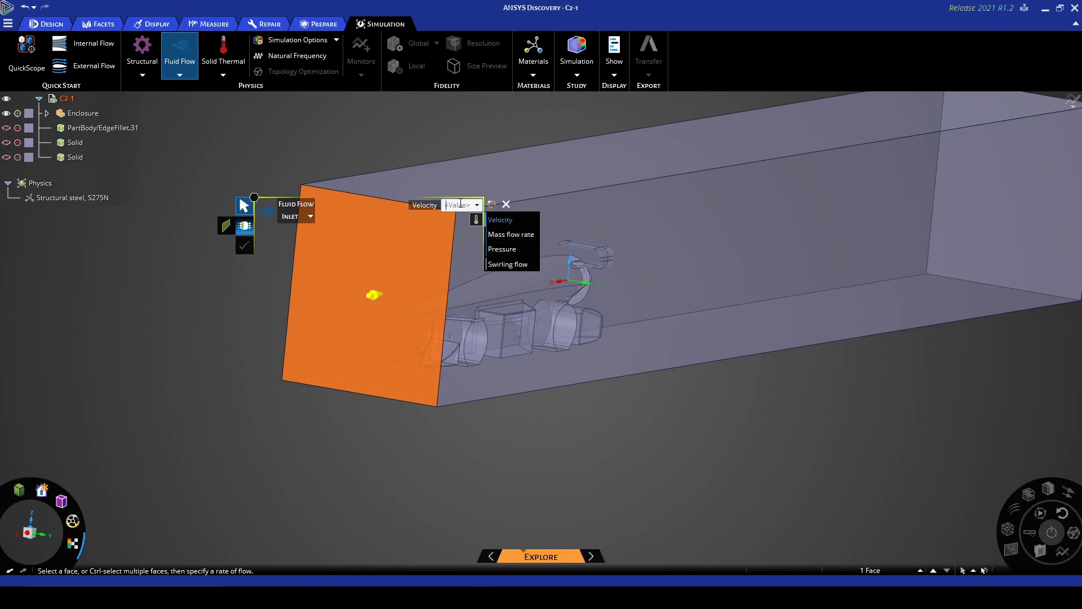
type("20")
key("Return")
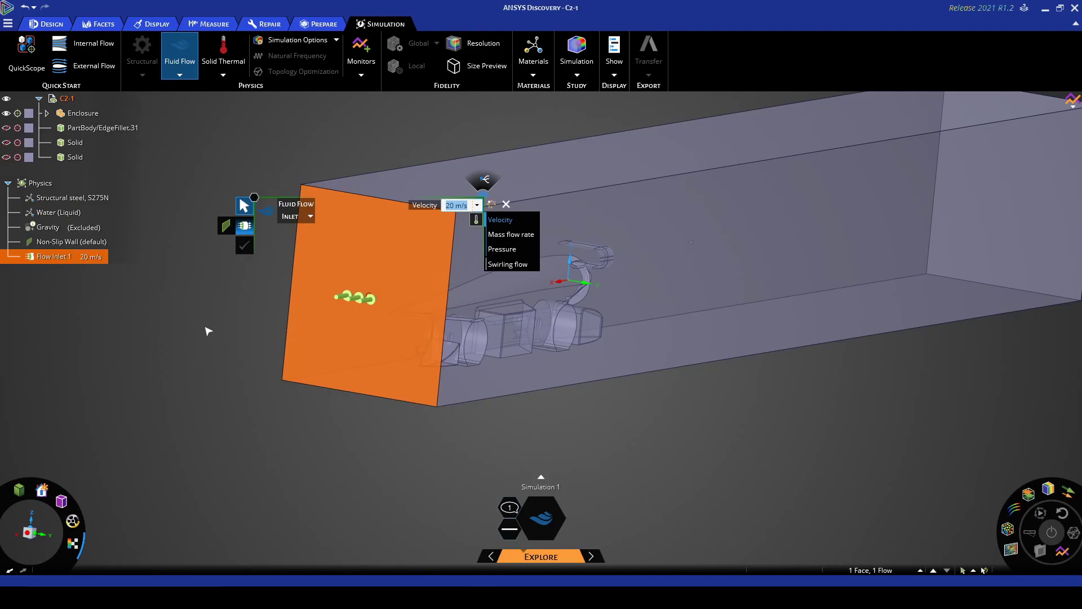
Define a fluid flow outlet with 0 Pa pressure on the enclosure's end face behind the car
middle_click_drag(205, 326, 437, 418)
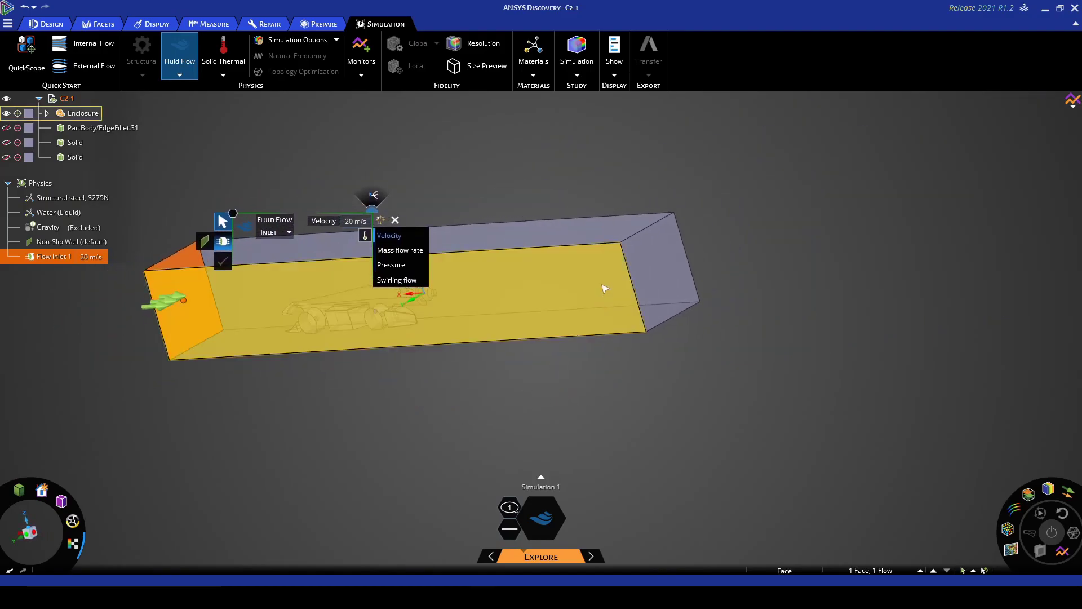
left_click(648, 279)
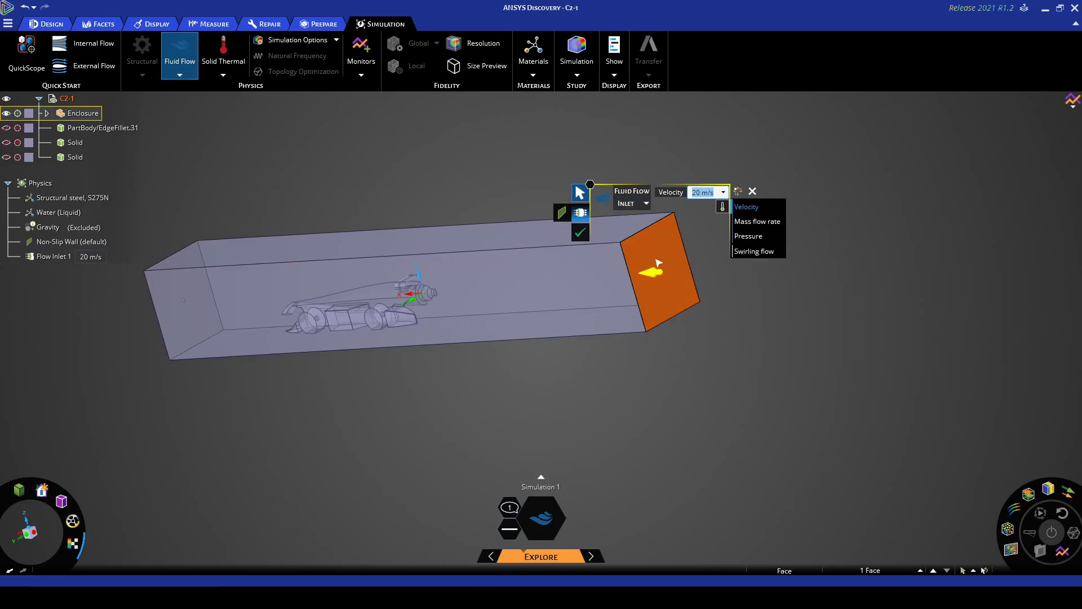
left_click(636, 204)
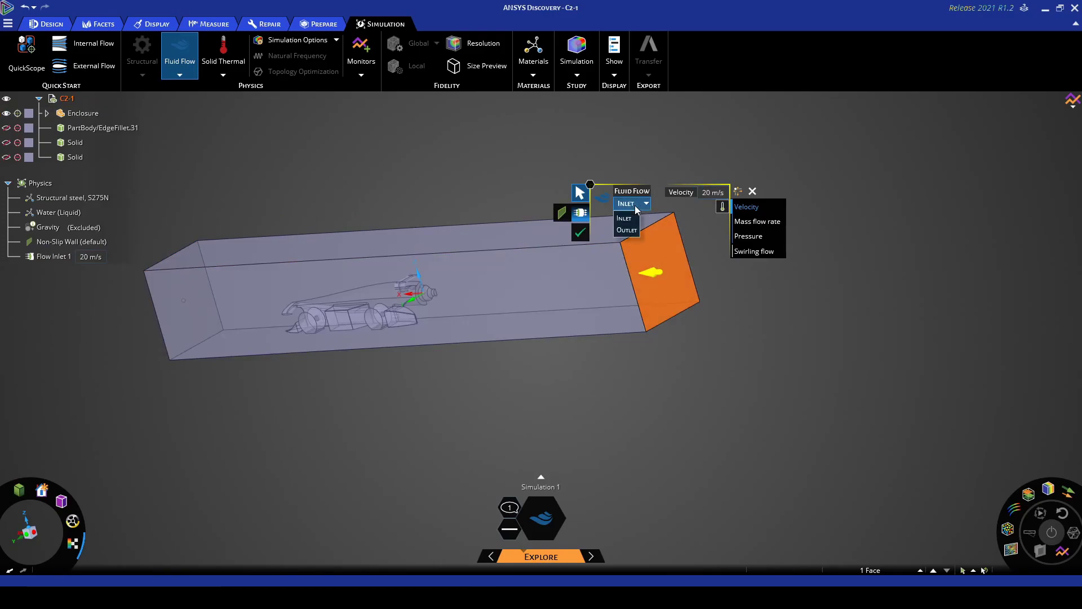
left_click(626, 230)
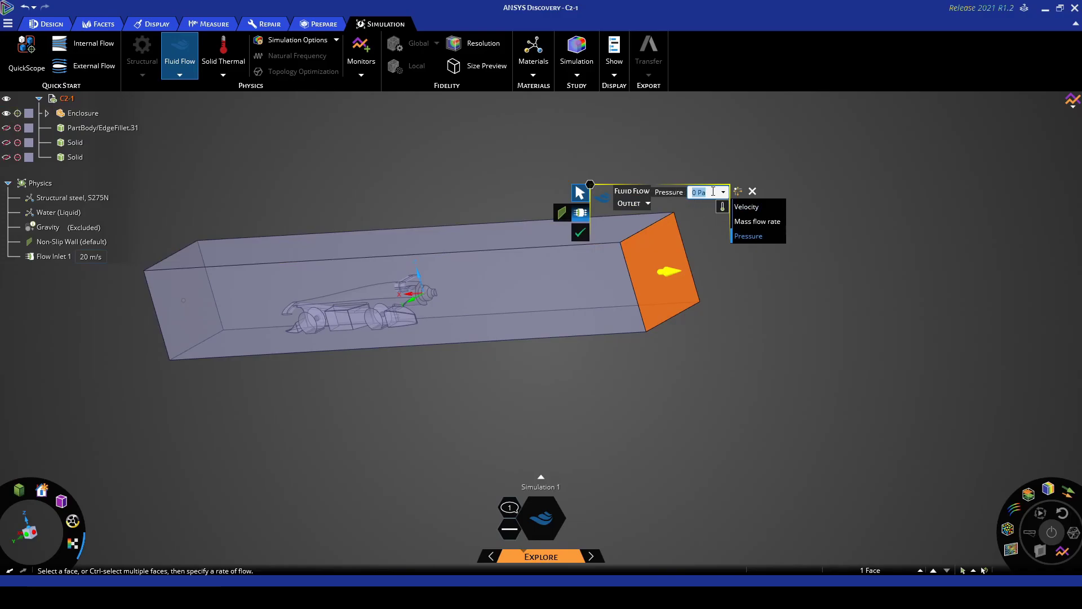
middle_click_drag(523, 428, 556, 413)
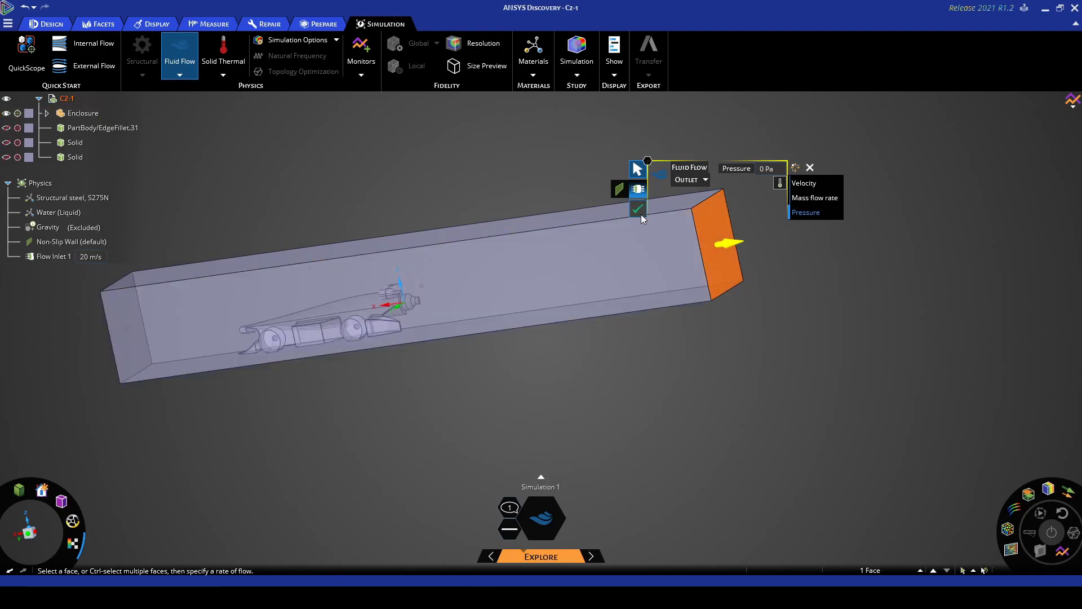
left_click(638, 210)
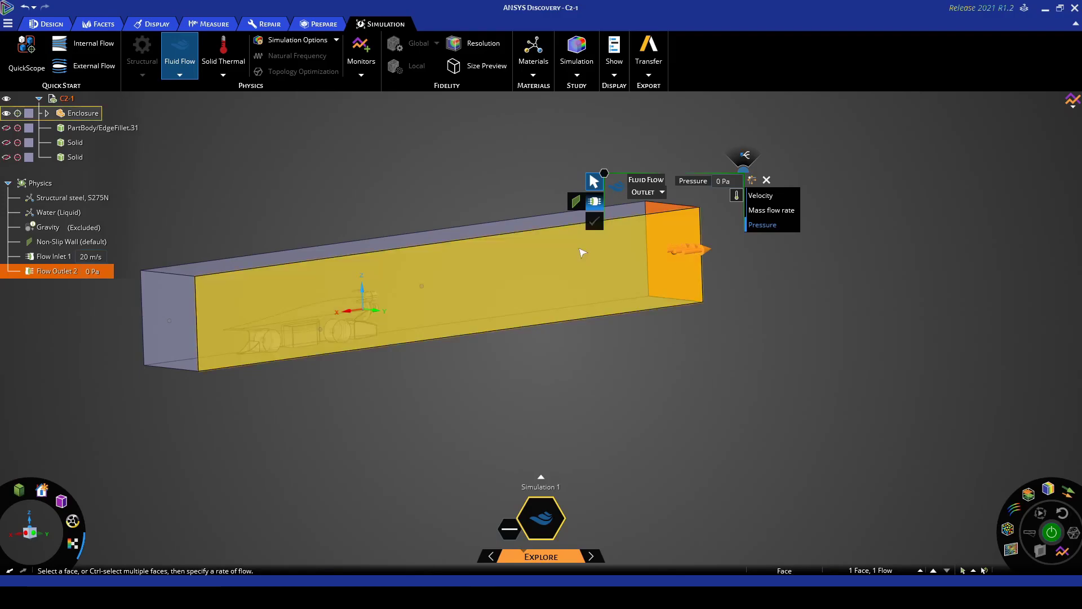
Apply a free slip wall condition to the enclosure's four long outer faces, leaving out the inlet and outlet faces
left_click(574, 207)
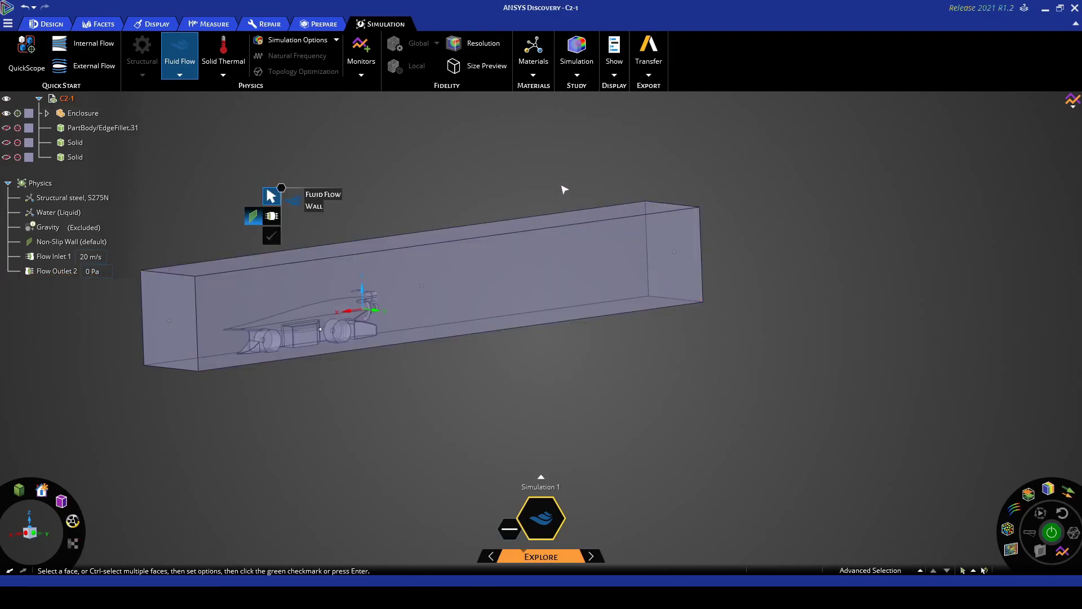
left_click(251, 221)
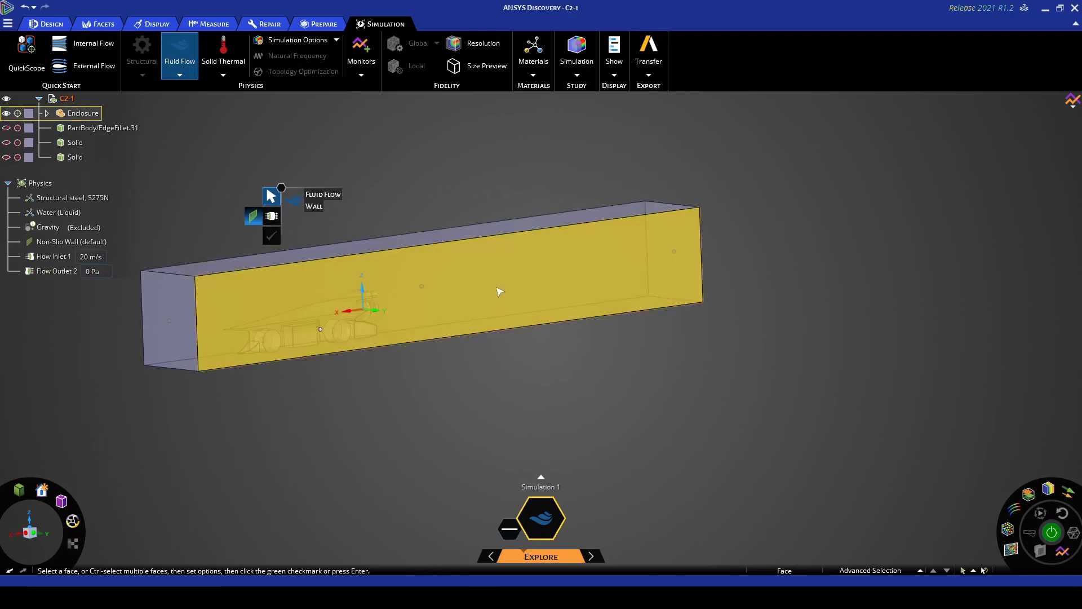
left_click(510, 281)
middle_click_drag(559, 361, 567, 305)
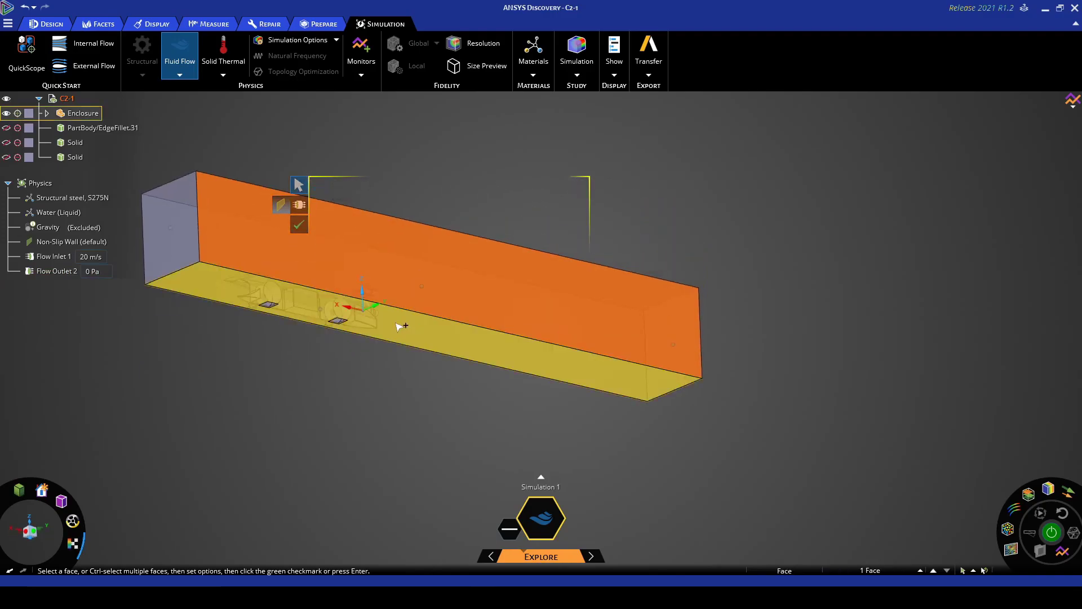
left_click(404, 323, "ctrl")
middle_click_drag(483, 275, 462, 333)
left_click(394, 260, "ctrl")
middle_click_drag(239, 275, 496, 265)
left_click(297, 316, "ctrl")
middle_click_drag(586, 360, 696, 337)
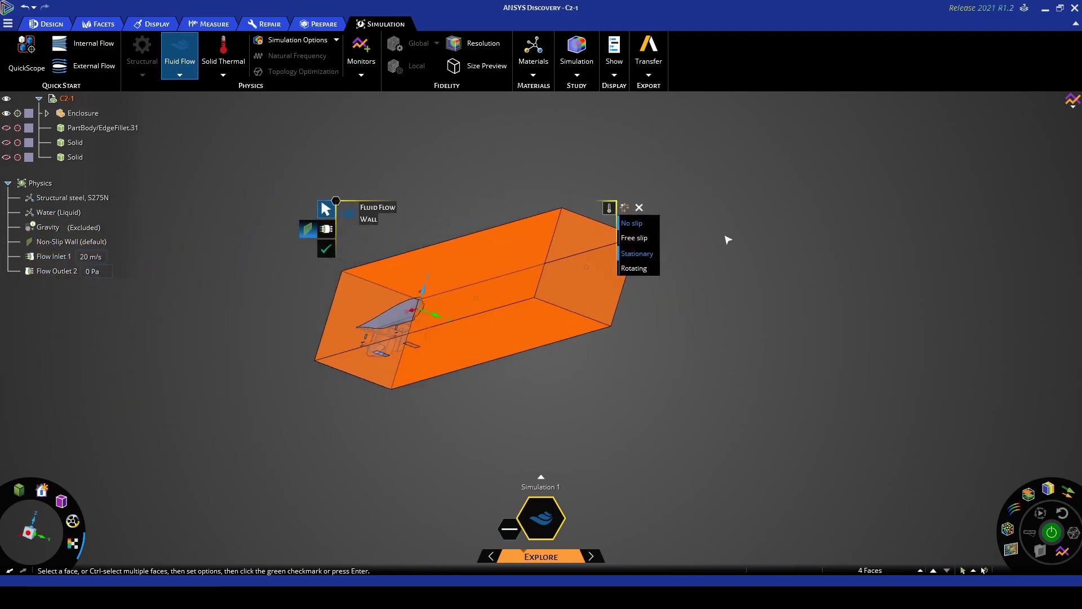
left_click(646, 238)
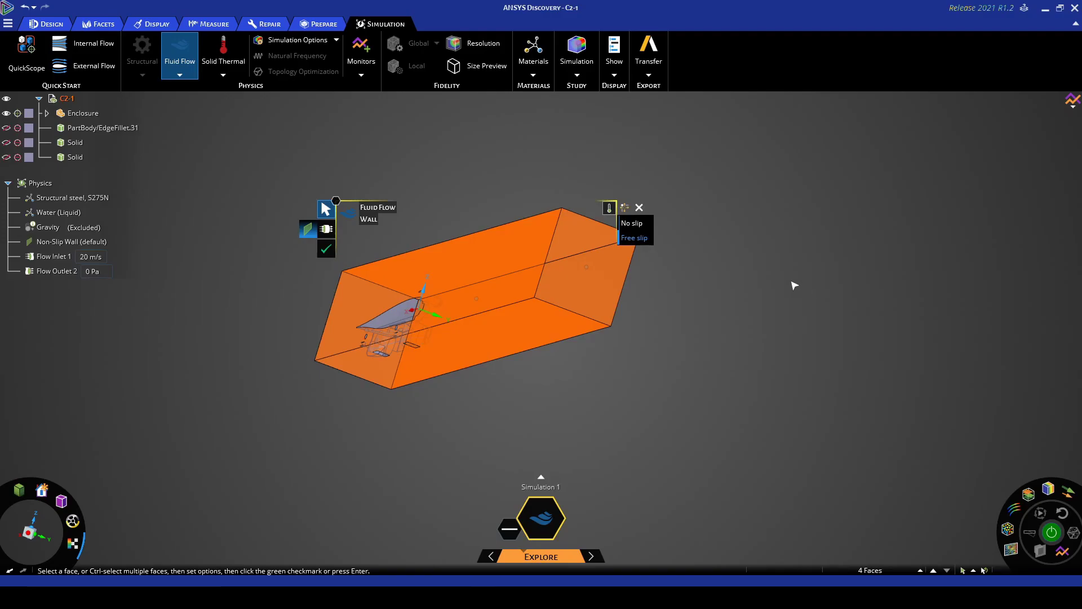
left_click(327, 249)
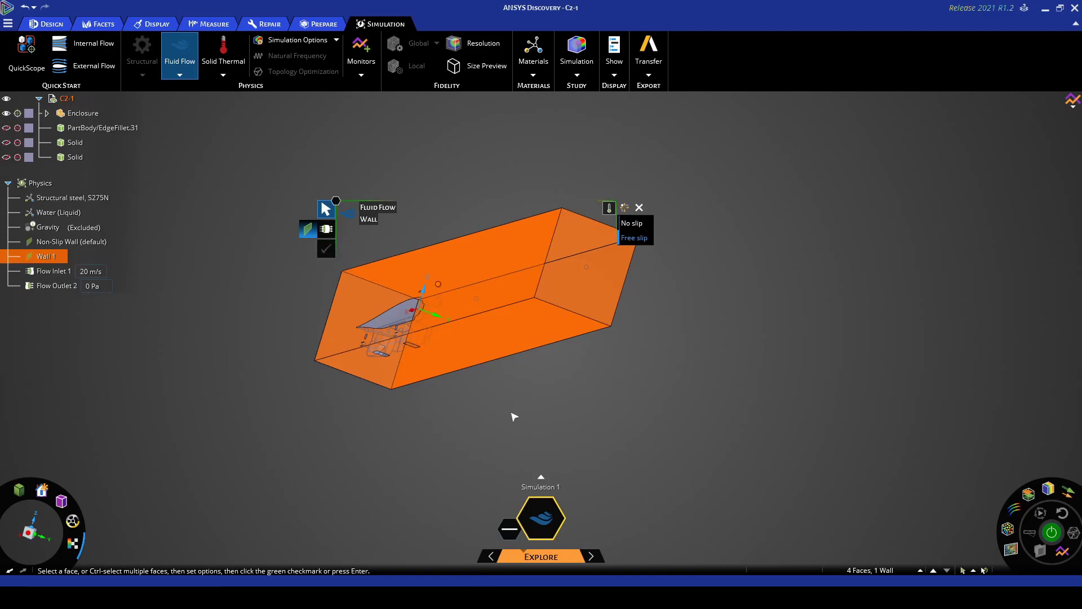
left_click(601, 410)
Assign a no-slip rotating wall of 1500 rad/s about Y to the front wheel's cylindrical face inside the enclosure
middle_click_drag(551, 411, 646, 392, "shift")
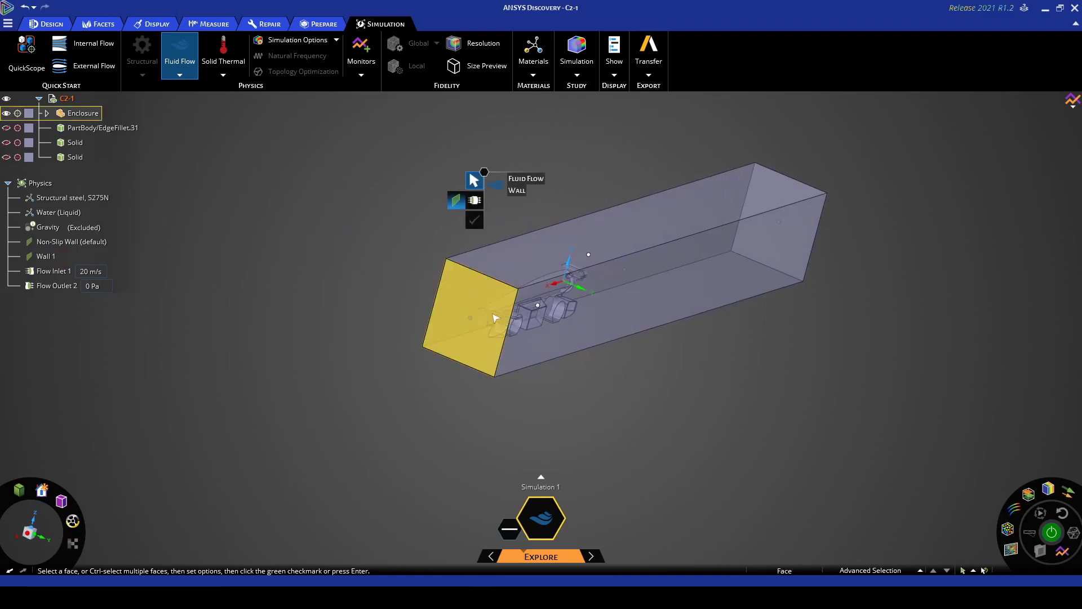
scroll(580, 321, "up", 5)
scroll(581, 322, "up", 3)
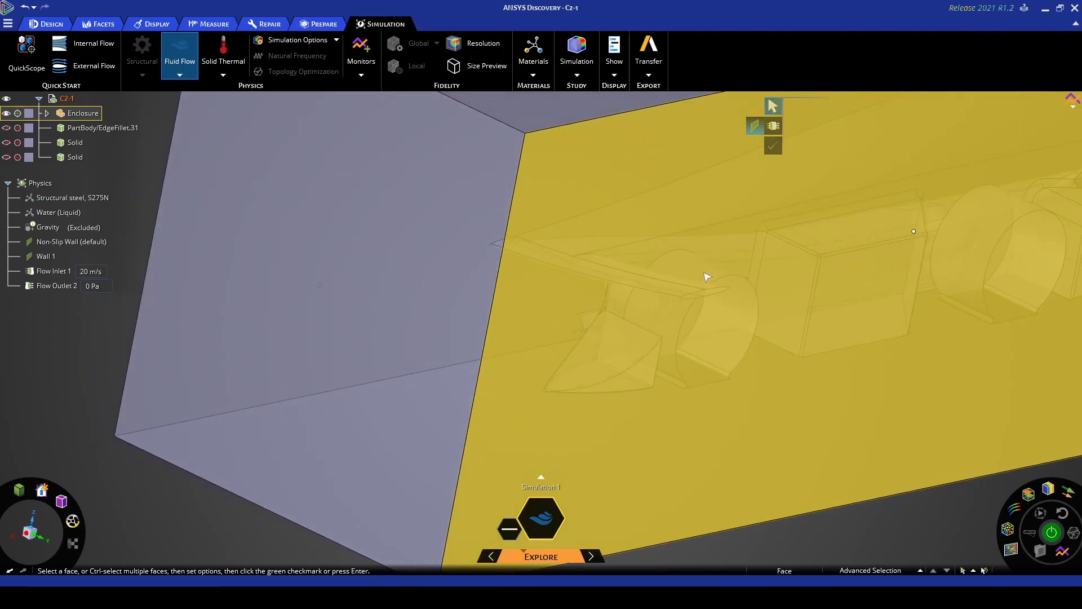
scroll(702, 272, "down", 1, "ctrl")
scroll(705, 275, "down", 1, "alt")
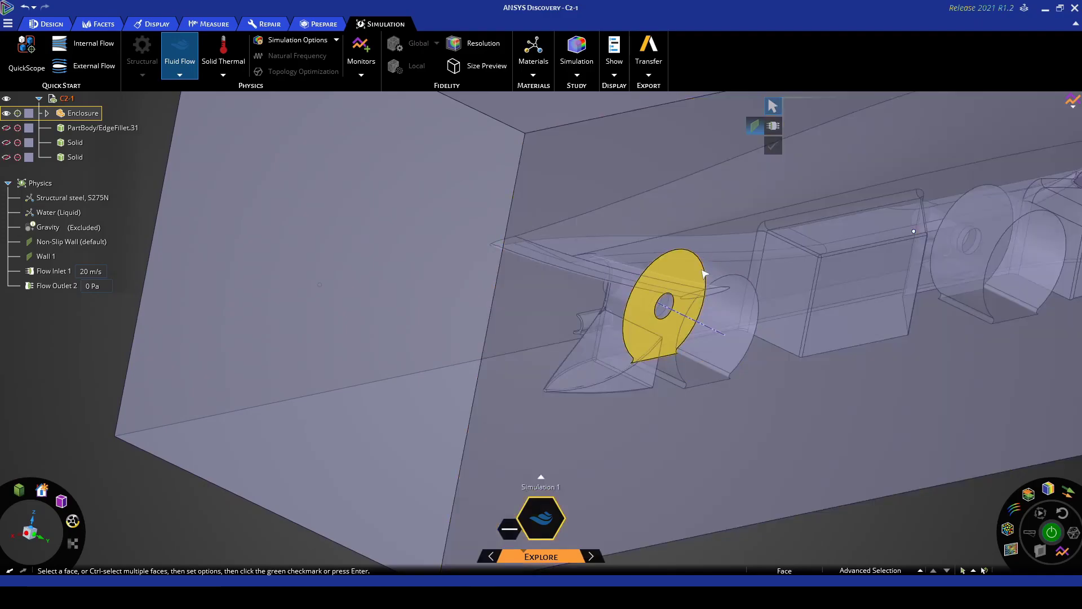
scroll(705, 274, "up", 1, "alt")
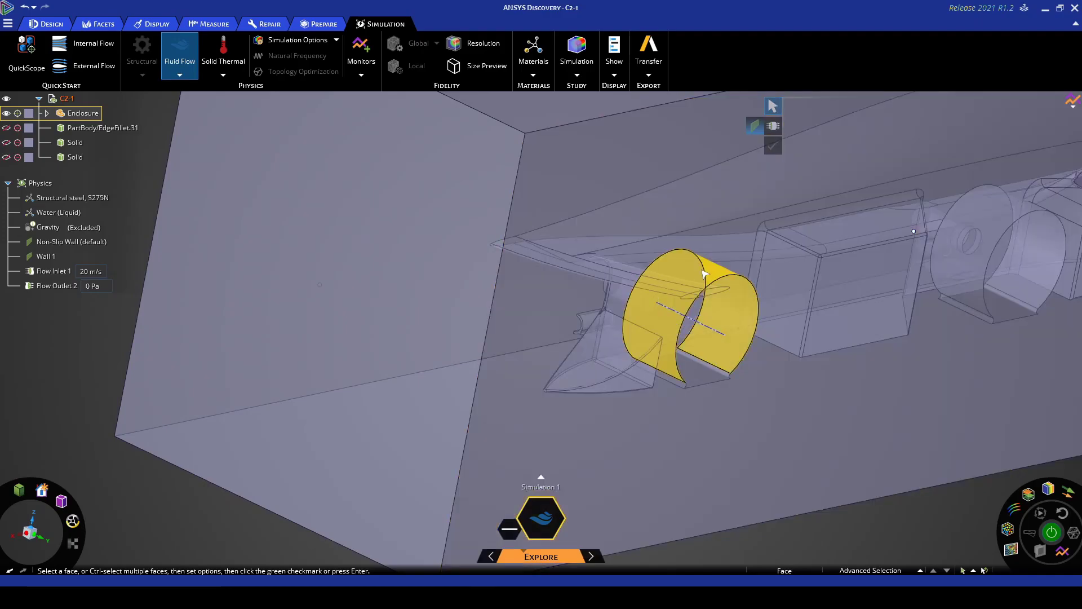
scroll(705, 275, "up", 1, "alt")
scroll(705, 275, "down", 3, "alt")
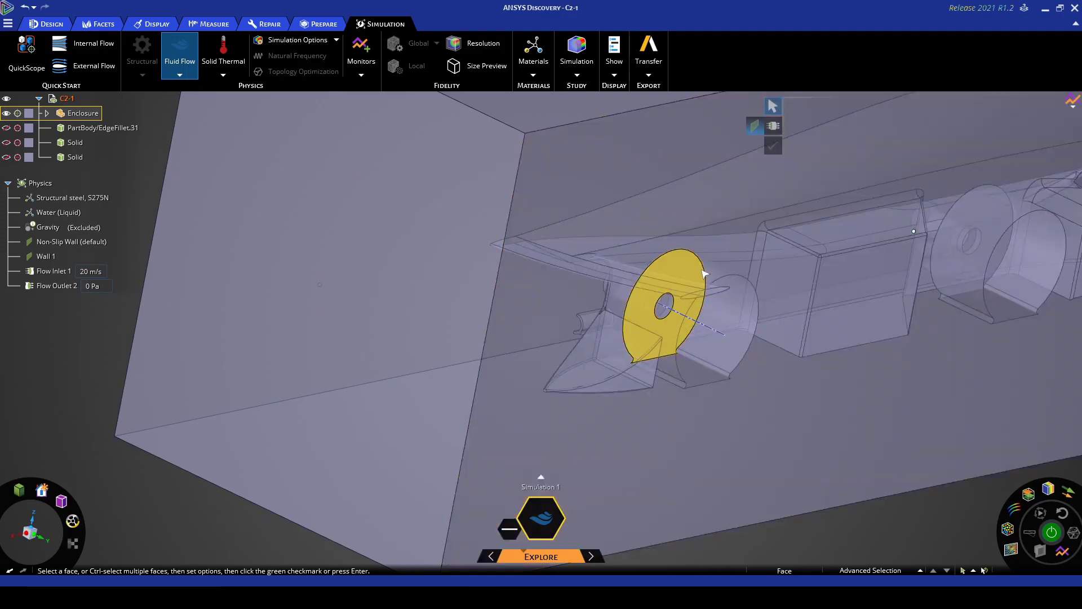
scroll(704, 274, "down", 2, "alt")
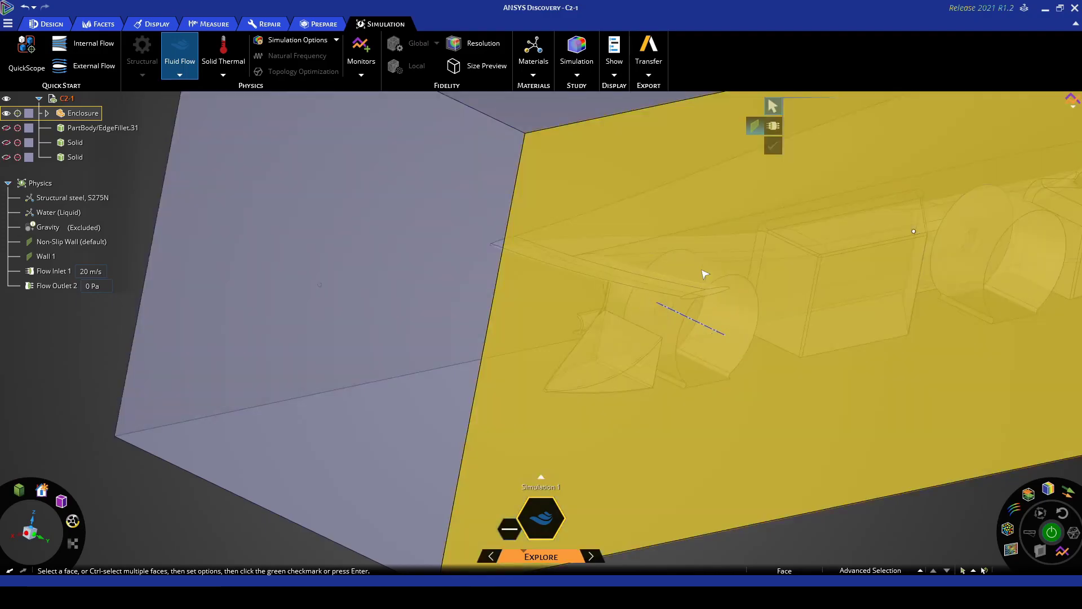
scroll(704, 275, "down", 1, "alt")
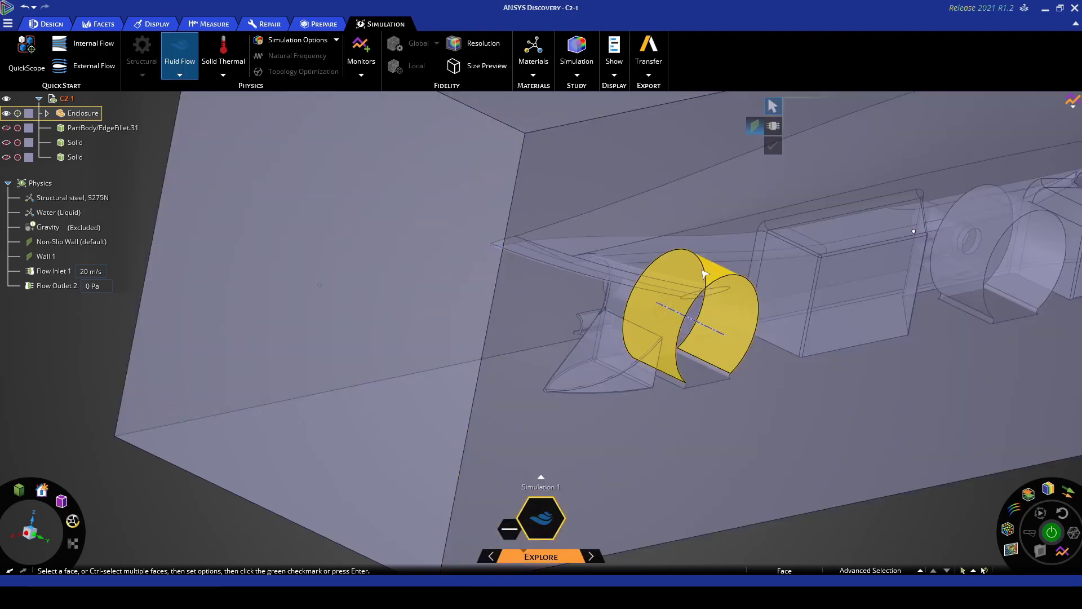
scroll(704, 274, "up", 1, "alt")
scroll(704, 275, "down", 1, "alt")
left_click(705, 274)
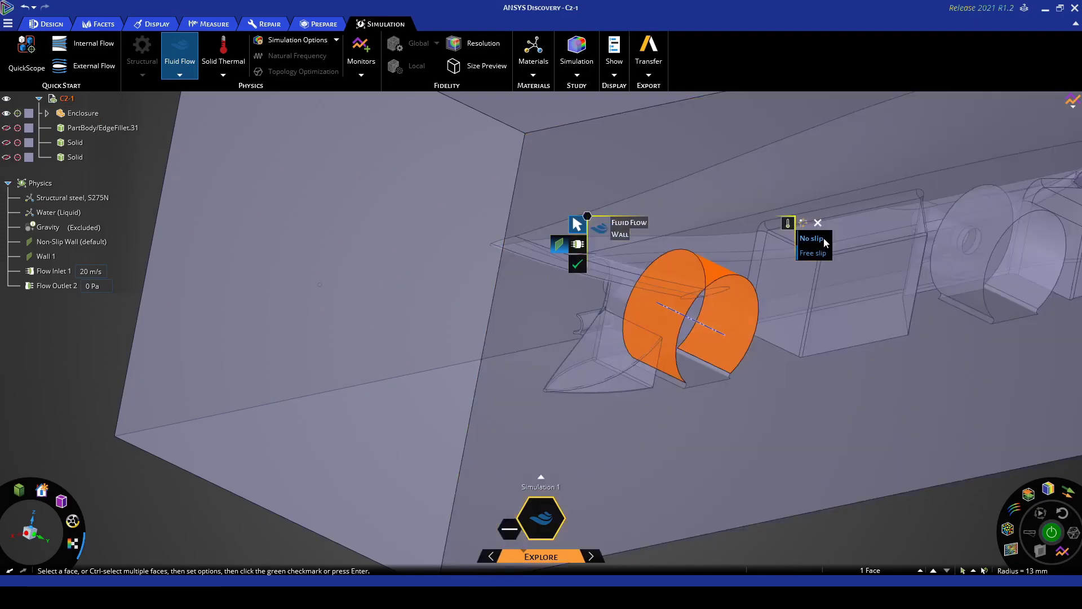
left_click(822, 241)
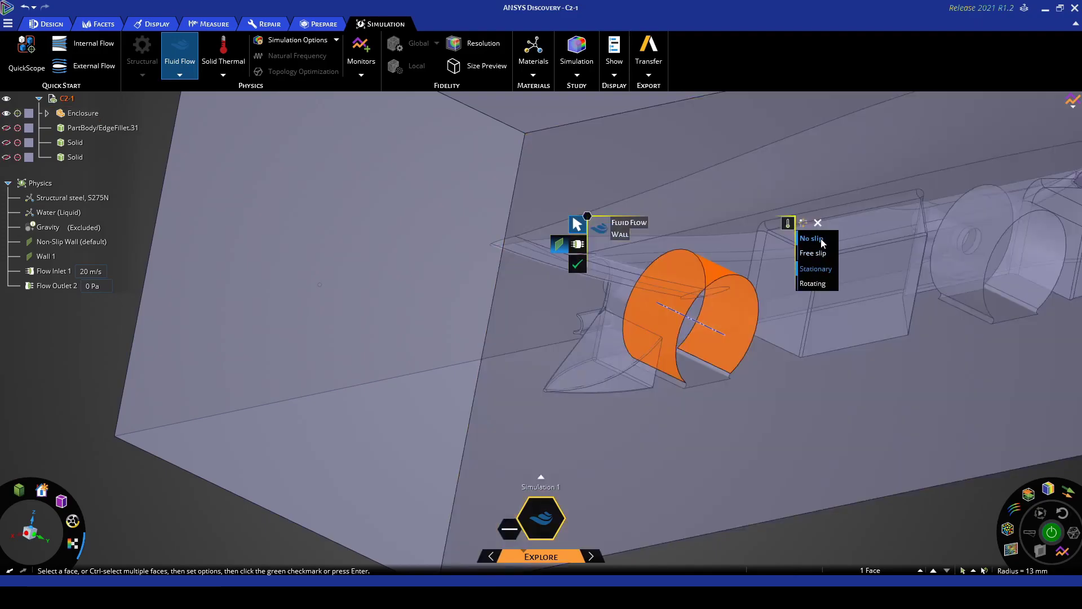
left_click(816, 282)
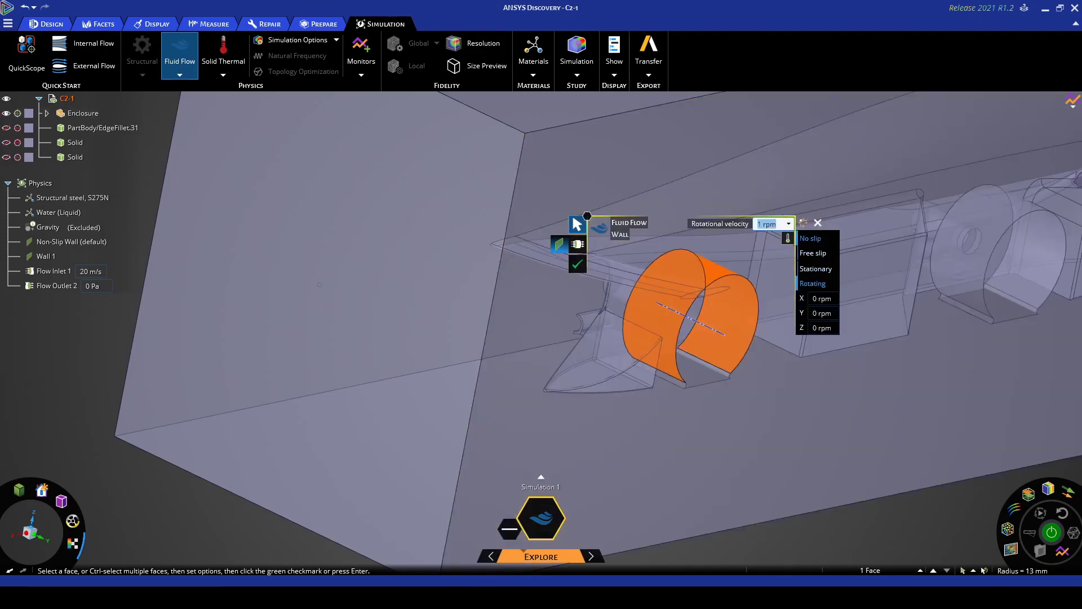
scroll(928, 255, "down", 3)
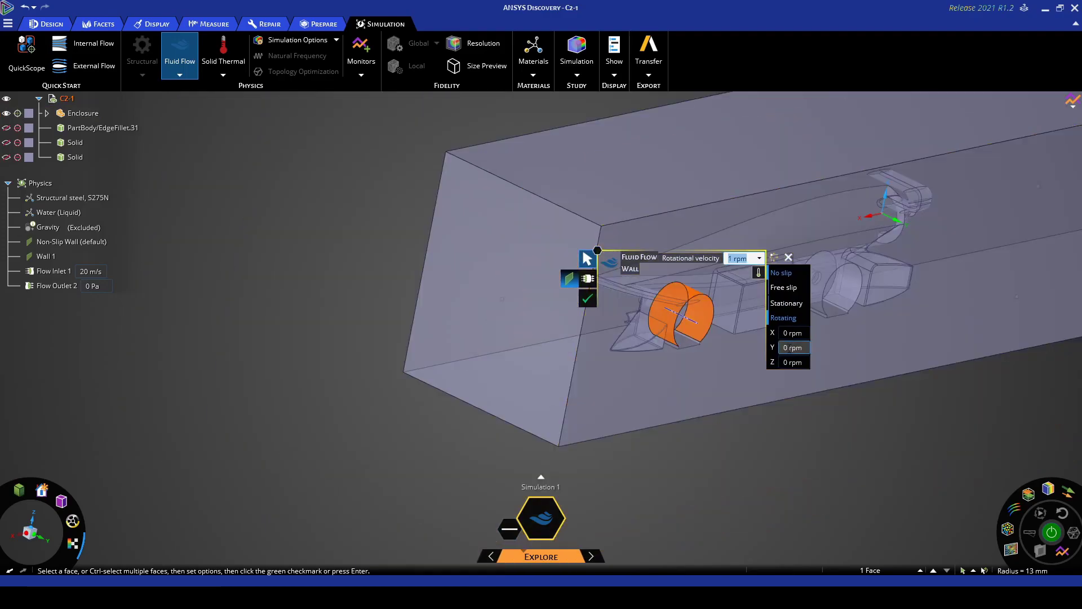
left_click(790, 347)
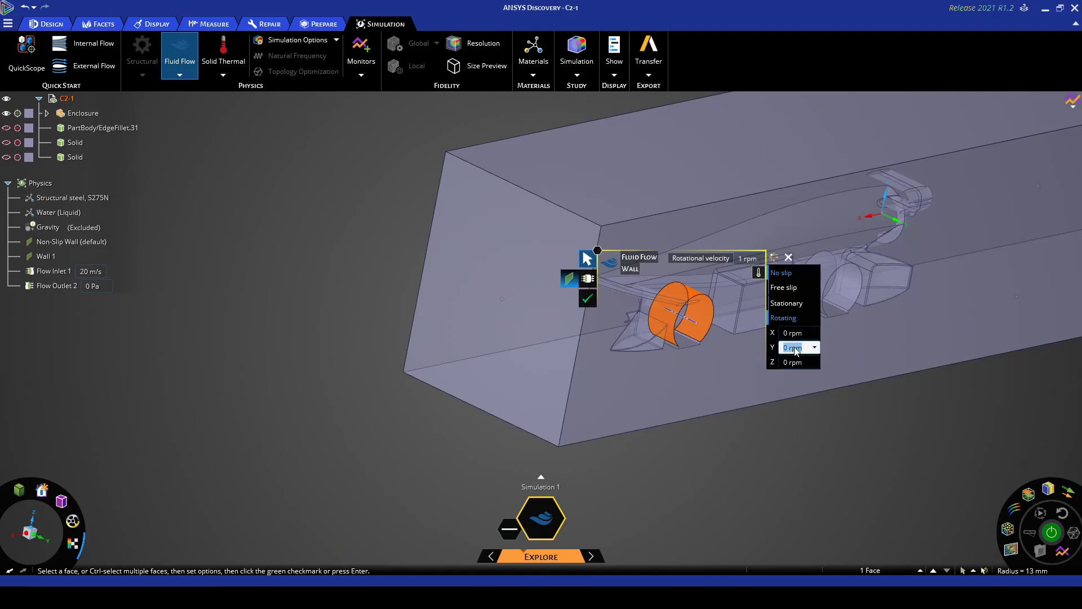
type("1500")
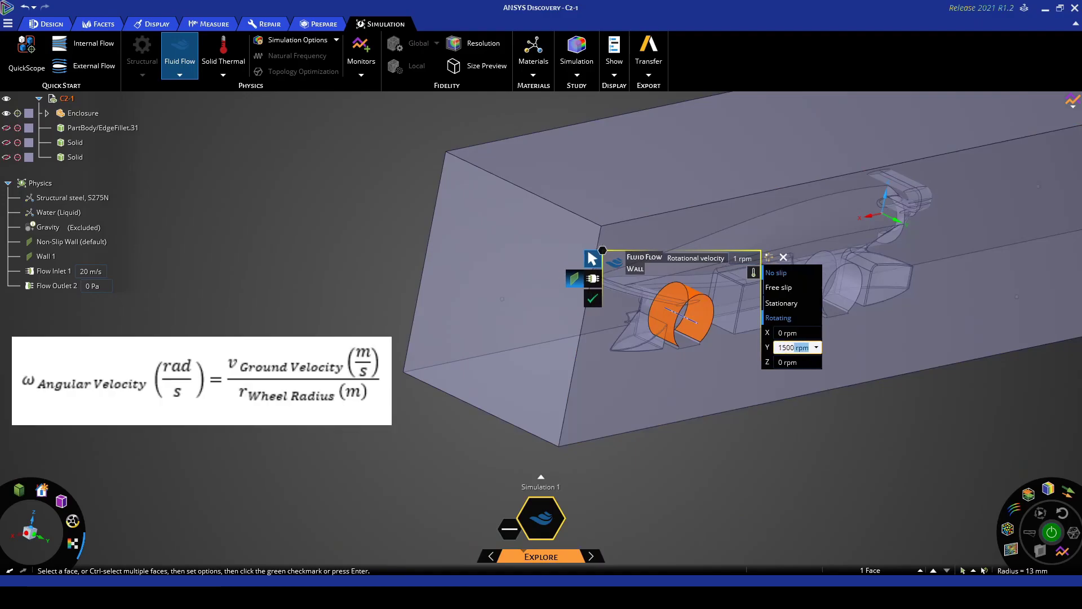
left_click(816, 347)
left_click(828, 375)
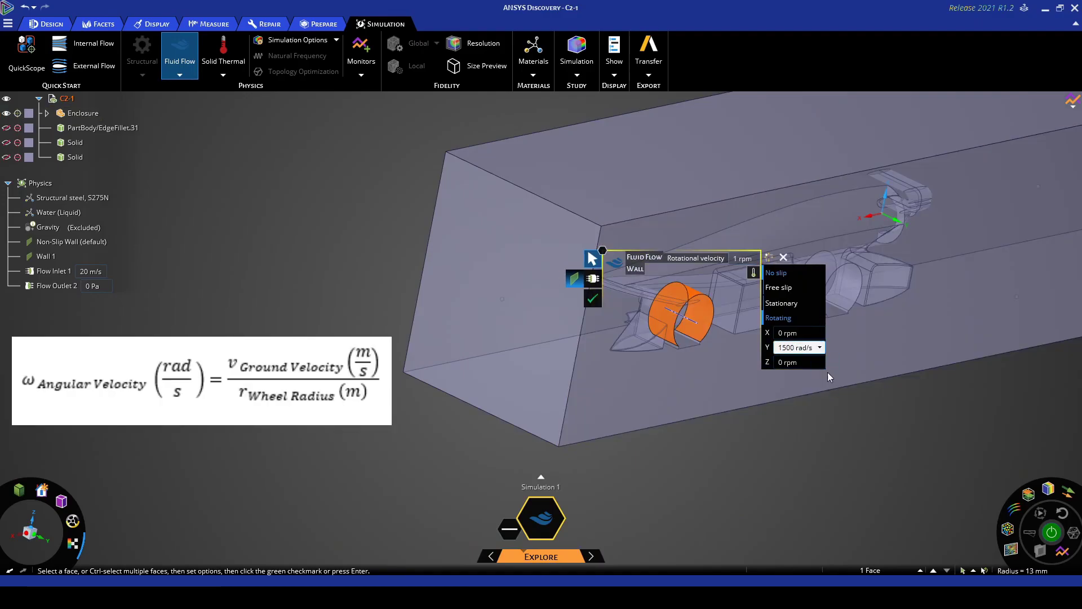
key("Return")
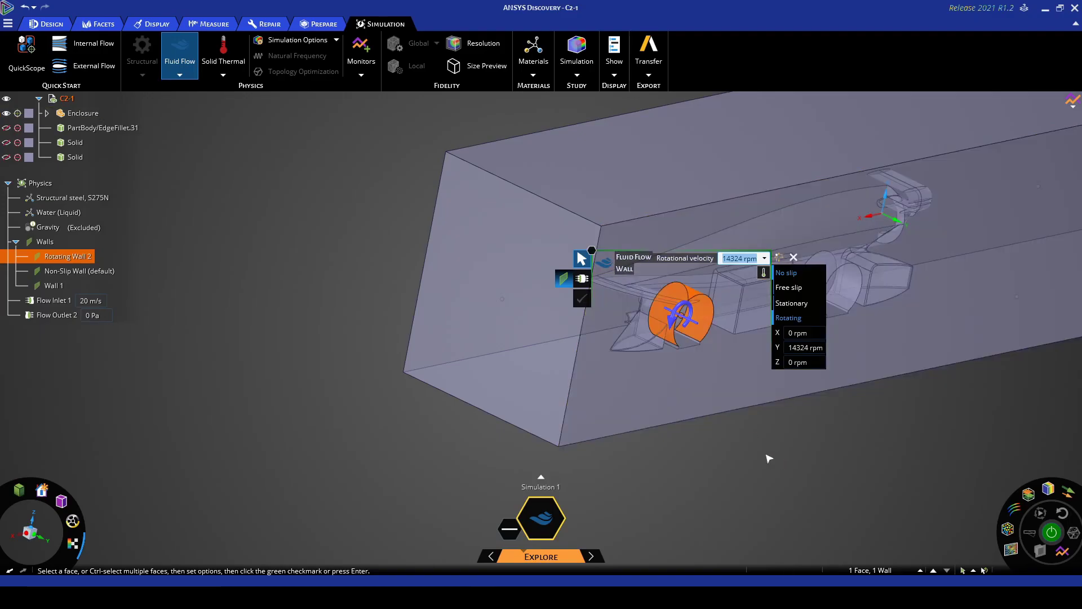
left_click(784, 460)
middle_click_drag(789, 461, 773, 452)
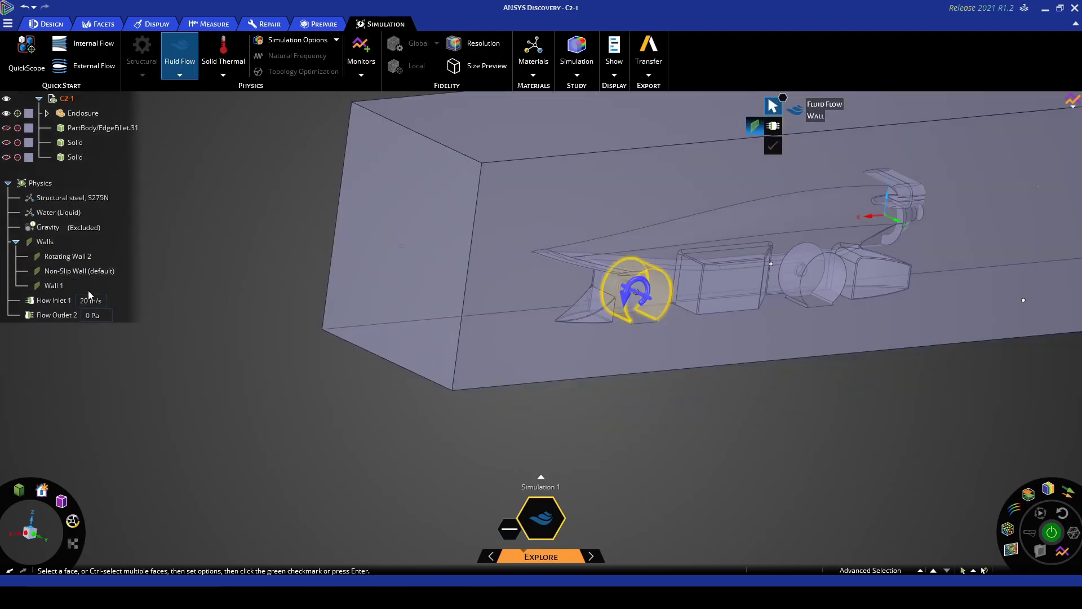
Assign a no-slip rotating wall of 1500 rad/s about Y to the rear wheel's cylindrical face inside the enclosure
left_click(70, 258)
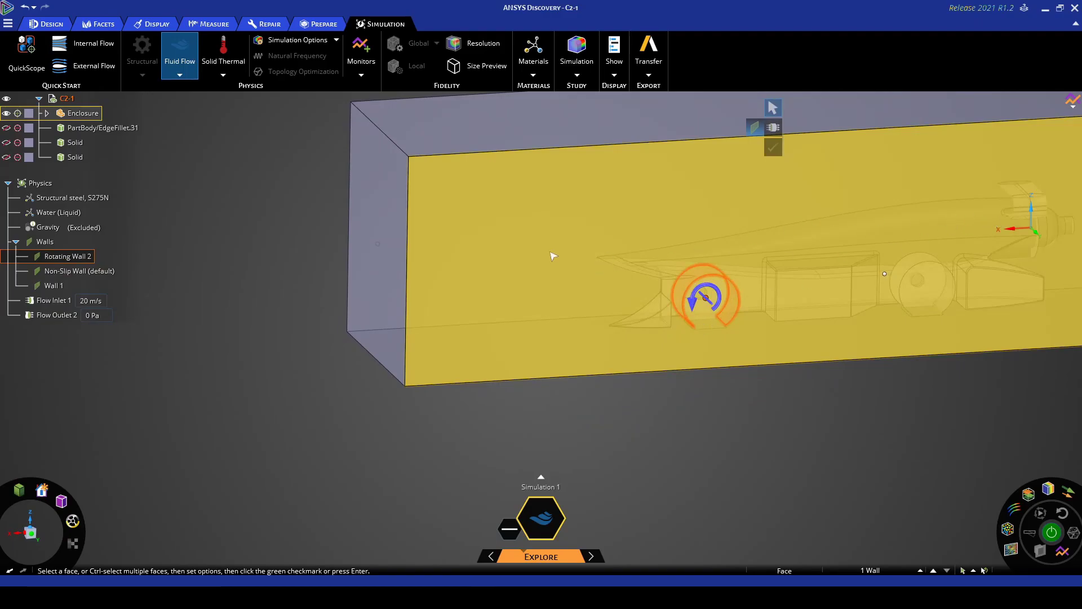
scroll(627, 366, "down", 3)
scroll(877, 340, "up", 3)
middle_click_drag(877, 340, 880, 328)
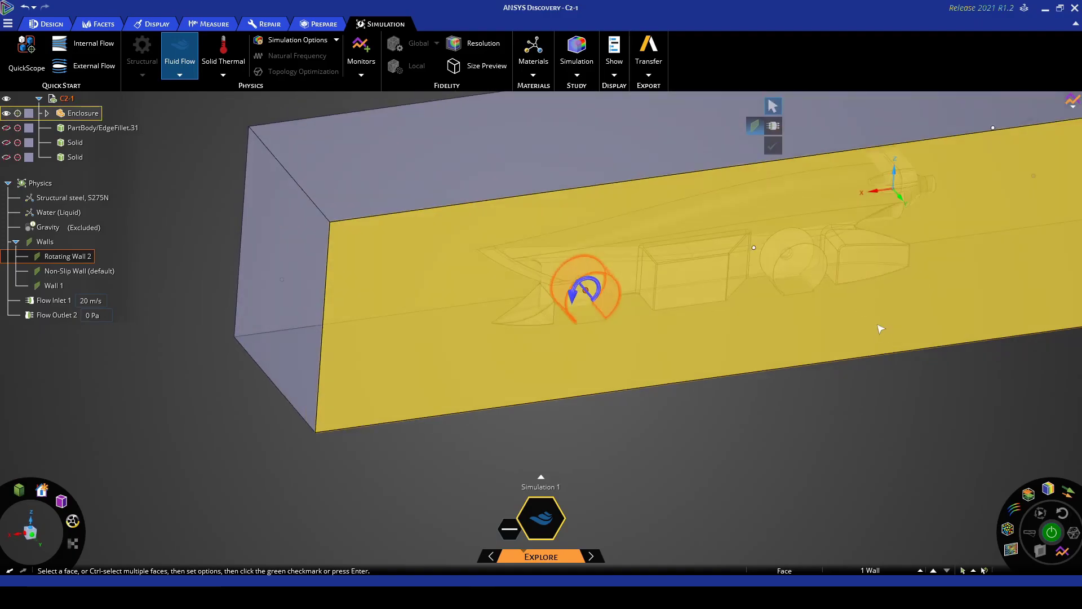
left_click(789, 244)
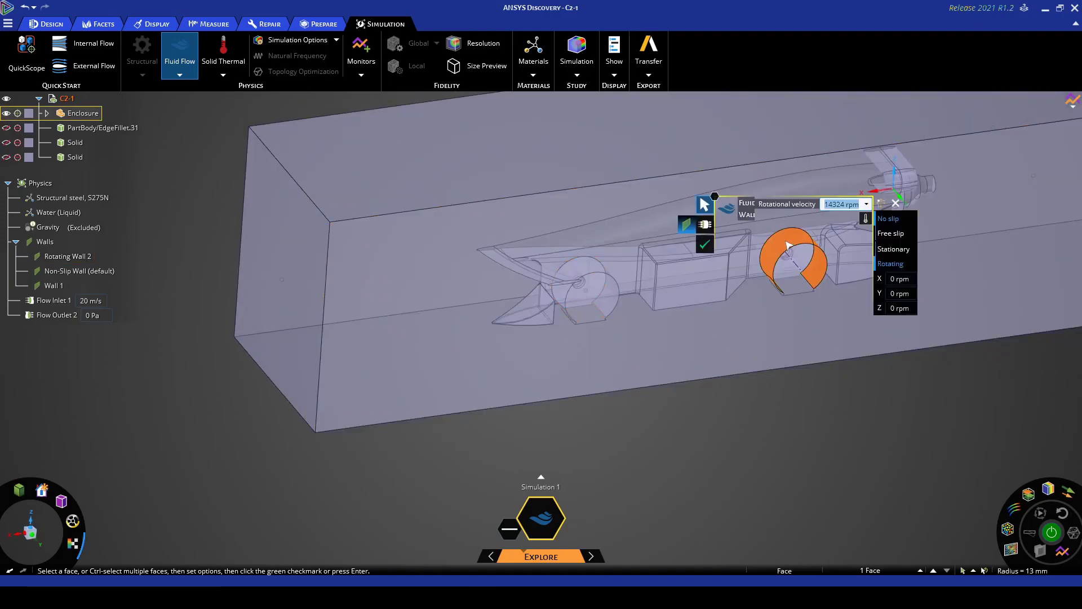
left_click(899, 294)
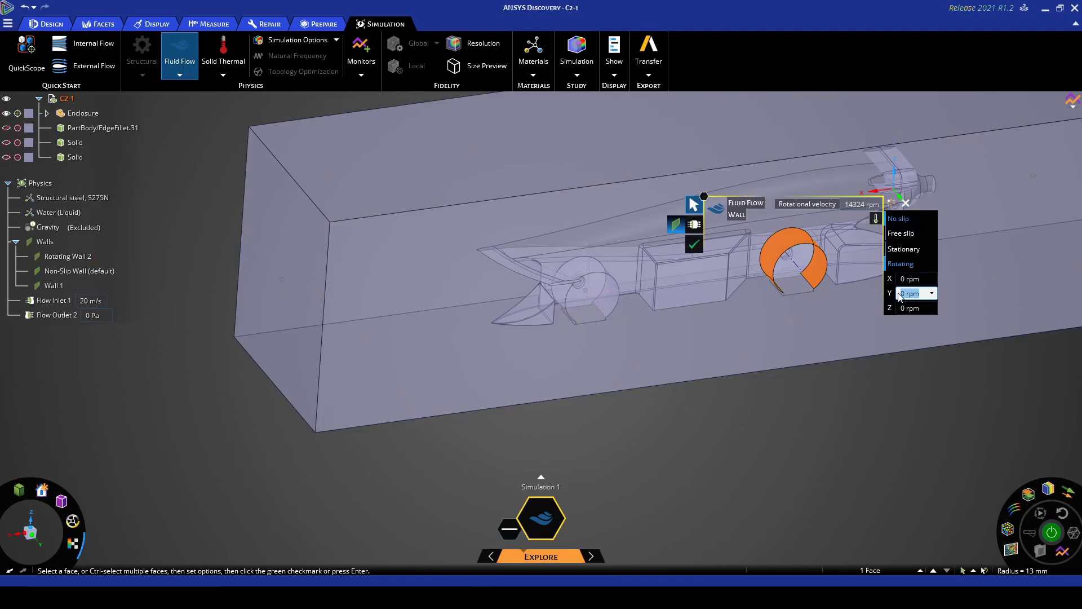
type("1500")
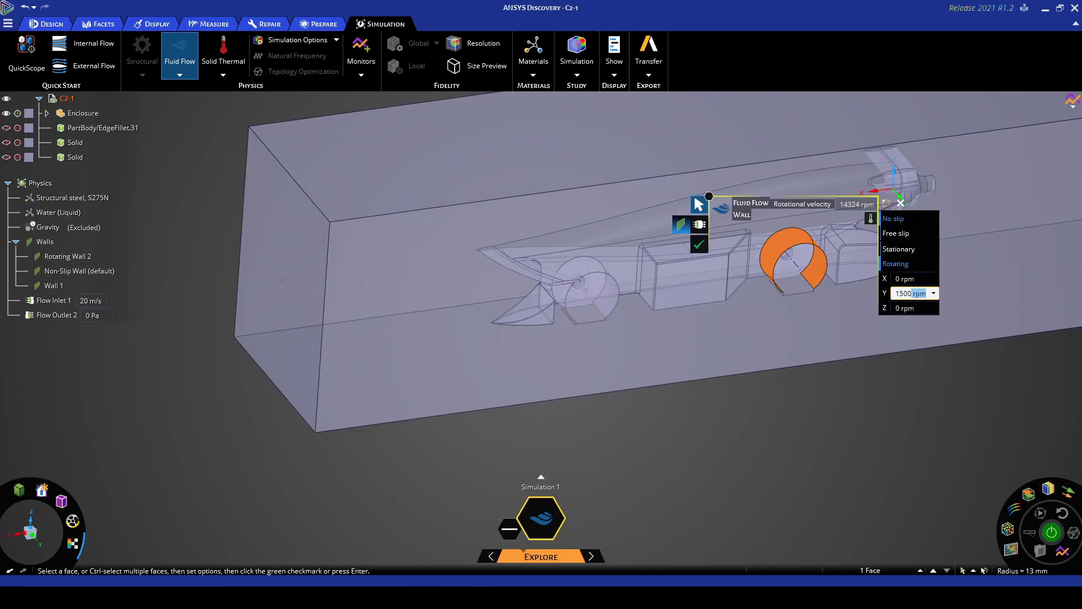
left_click(933, 293)
left_click(942, 321)
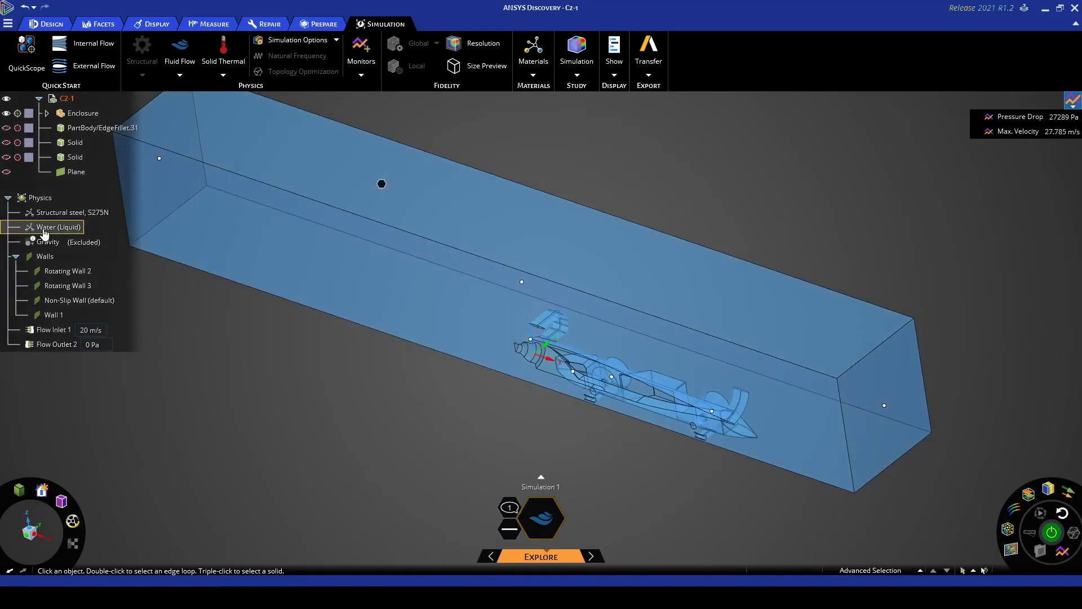
Change the enclosure's fluid material from liquid water to Air (Gas)
left_click(45, 228)
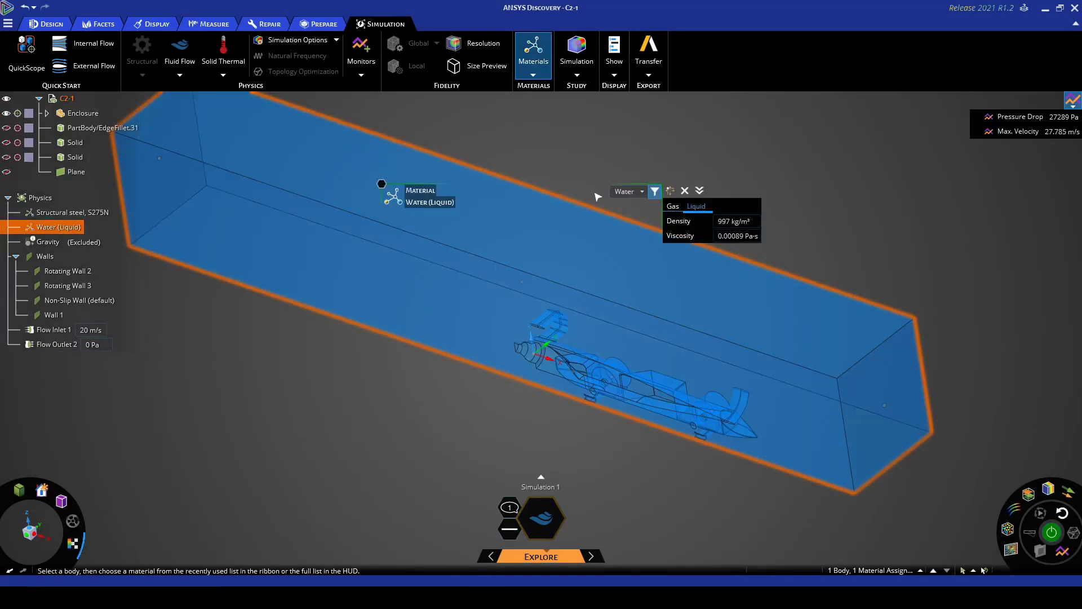
left_click(630, 191)
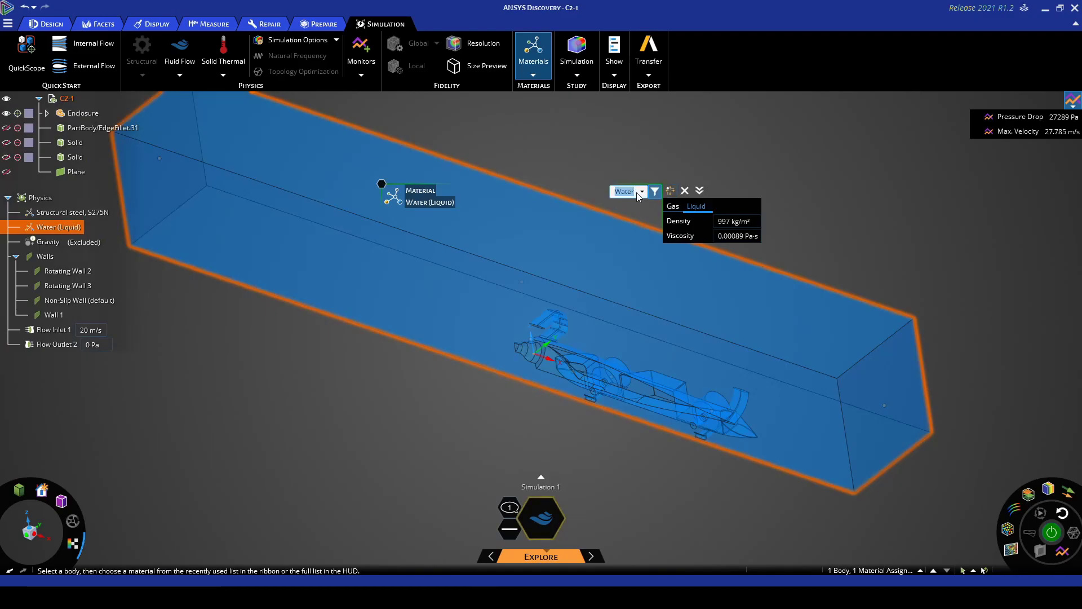
left_click(640, 193)
left_click(640, 208)
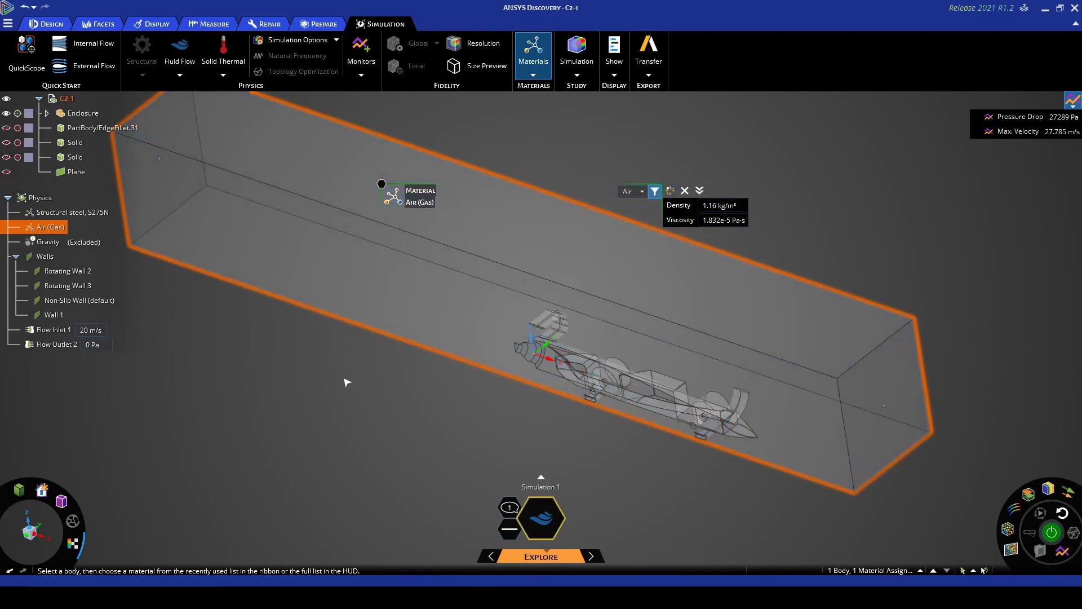
left_click(350, 405)
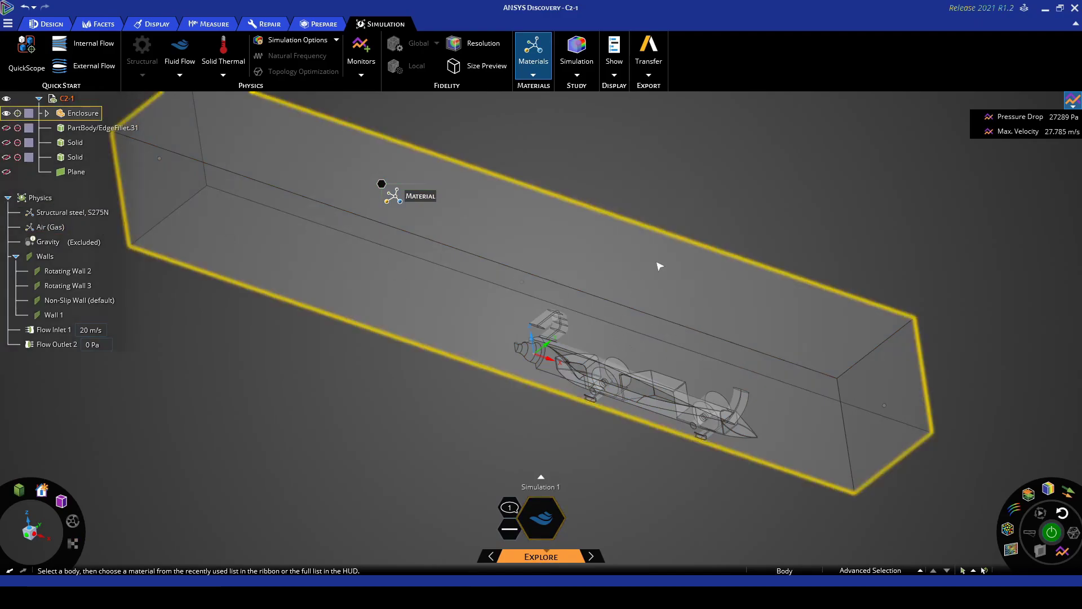
Add an X-direction force monitor on all the car's faces in a side view, and move its chart clear of the model
middle_click_drag(695, 218, 791, 222, "shift")
middle_click_drag(609, 232, 559, 183)
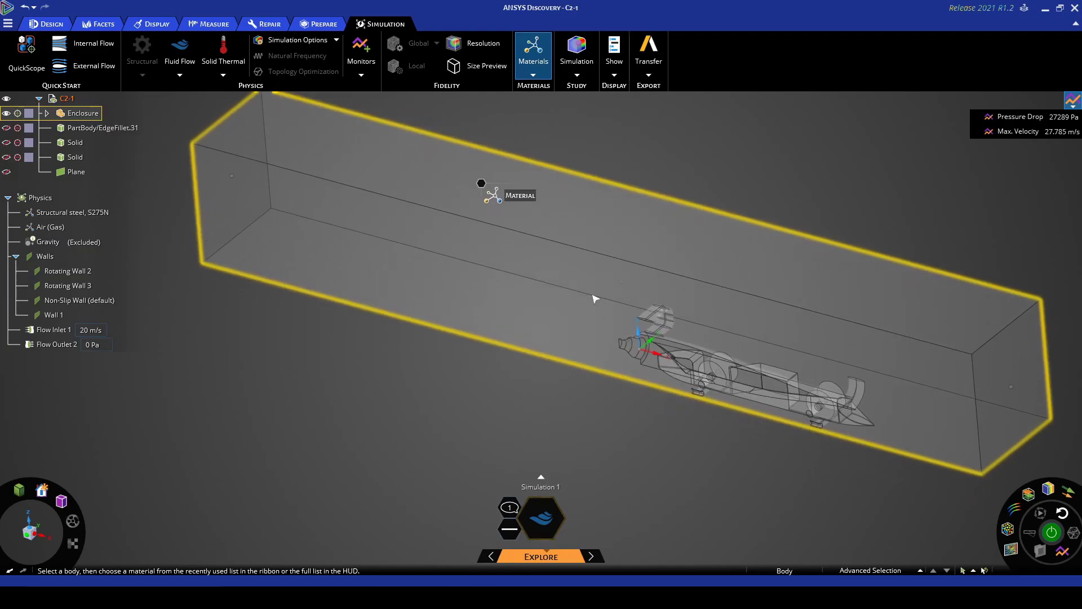
middle_click_drag(696, 343, 573, 326, "shift")
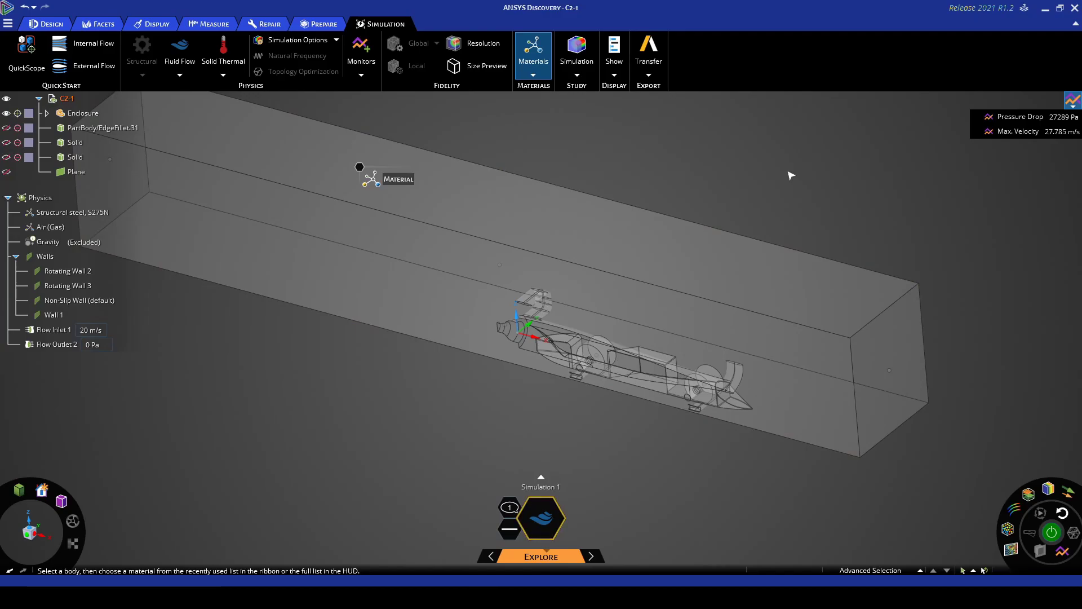
left_click(364, 53)
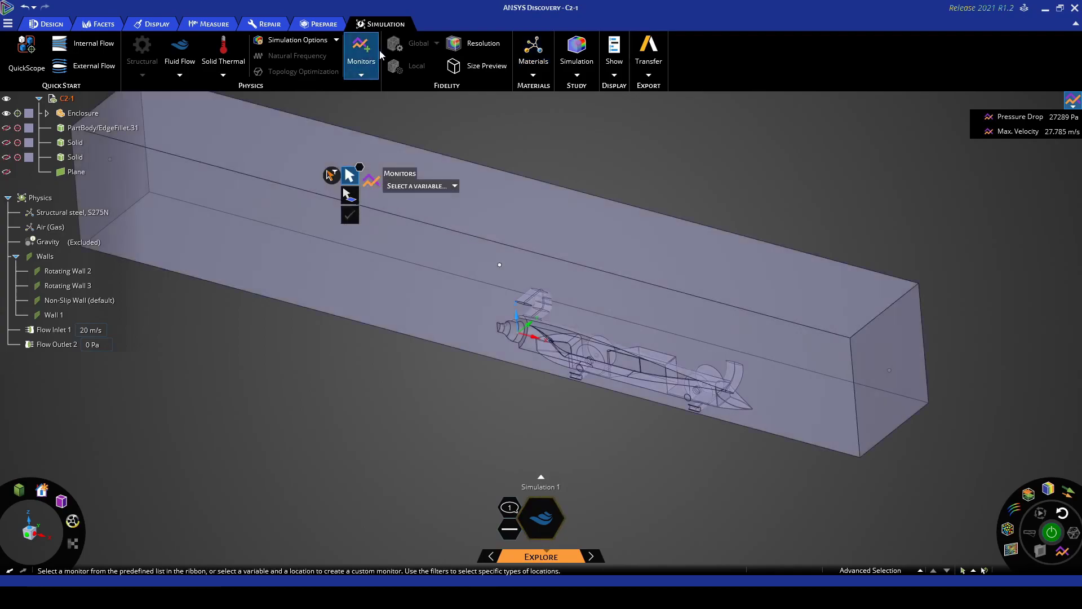
left_click(411, 187)
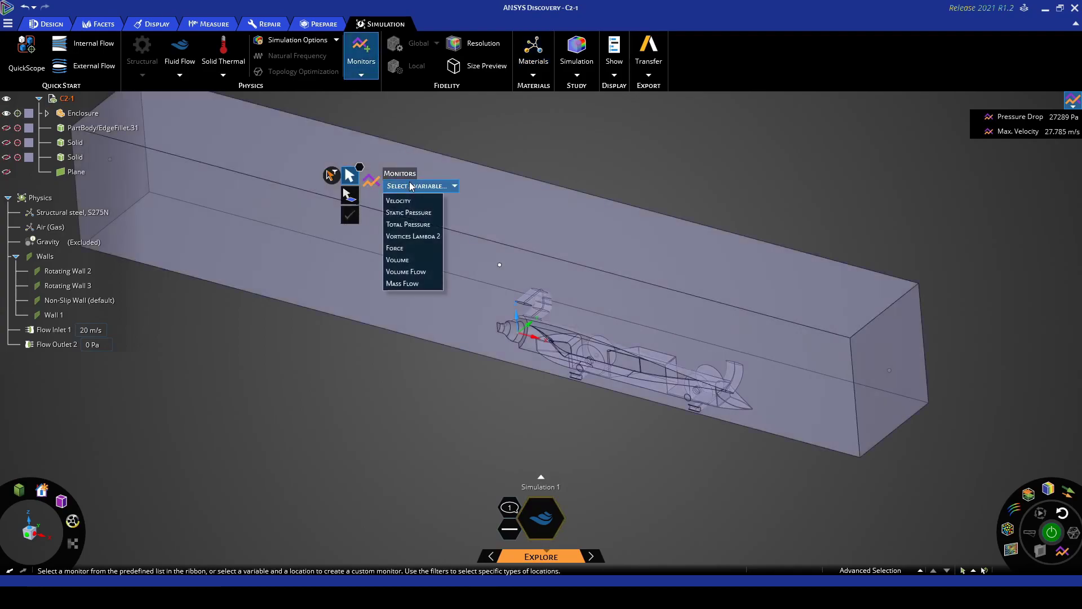
left_click(406, 247)
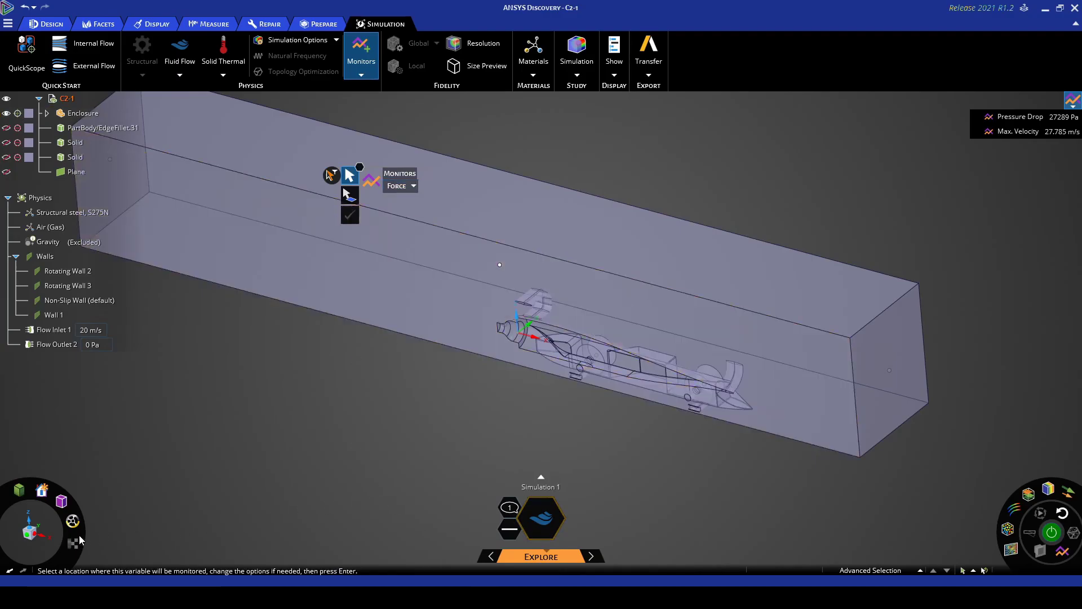
left_click(27, 534)
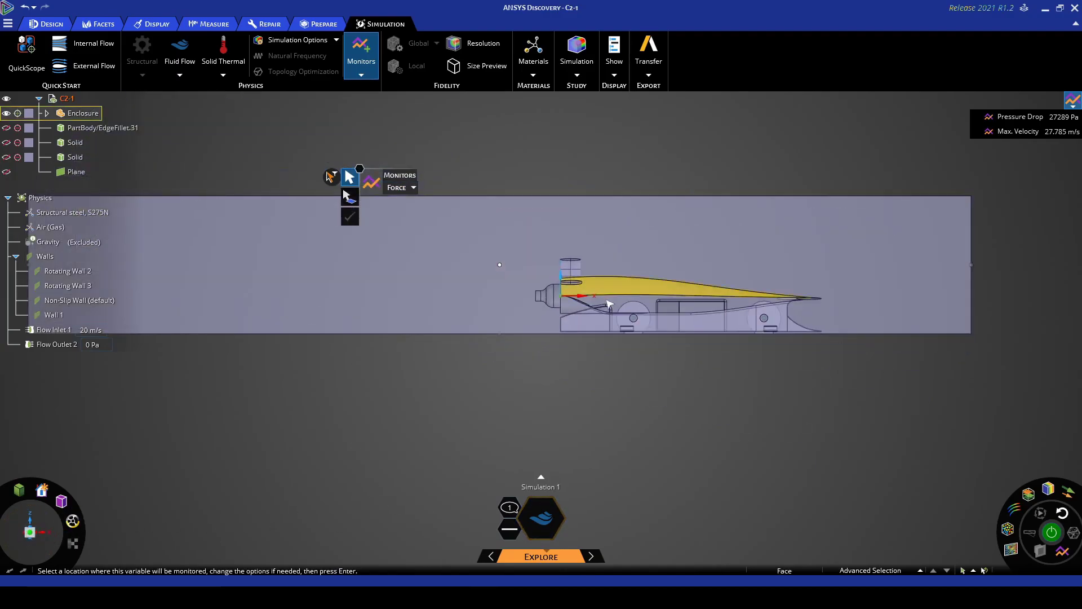
left_click_drag(488, 226, 878, 377)
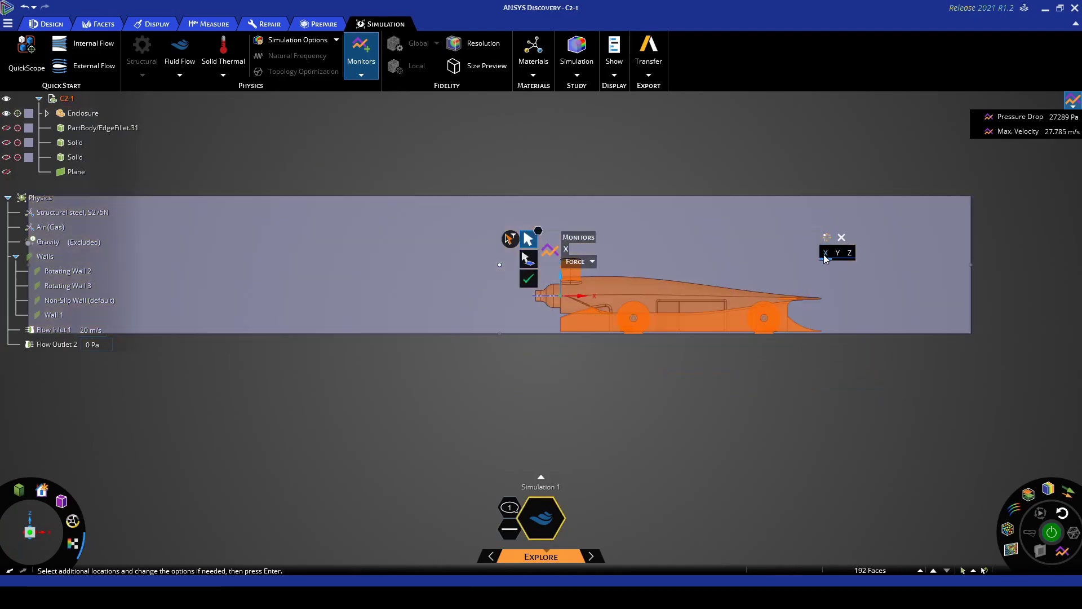
left_click(529, 280)
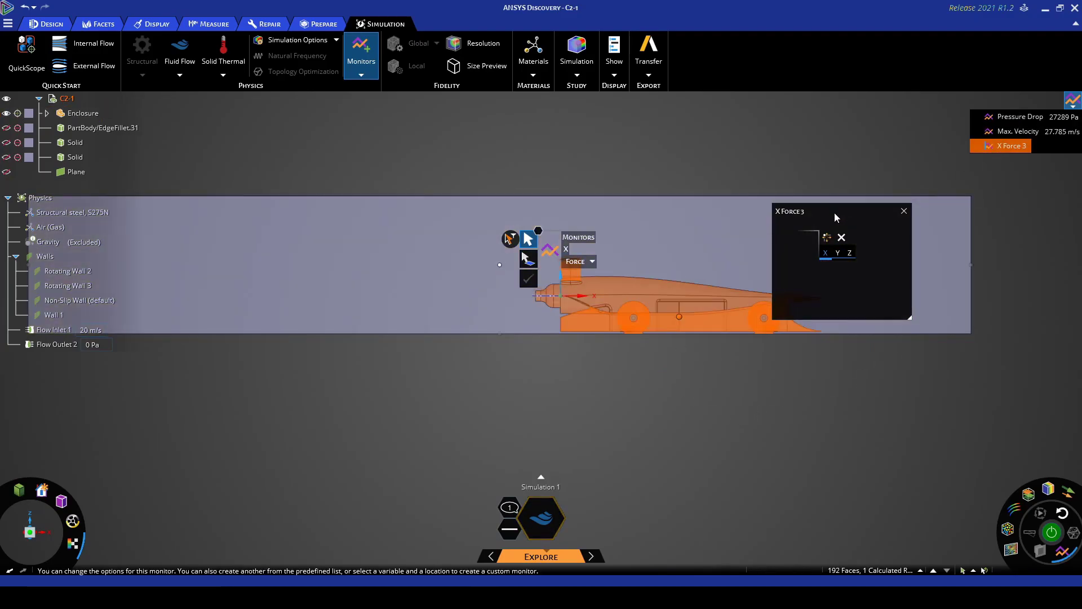
left_click_drag(835, 212, 752, 79)
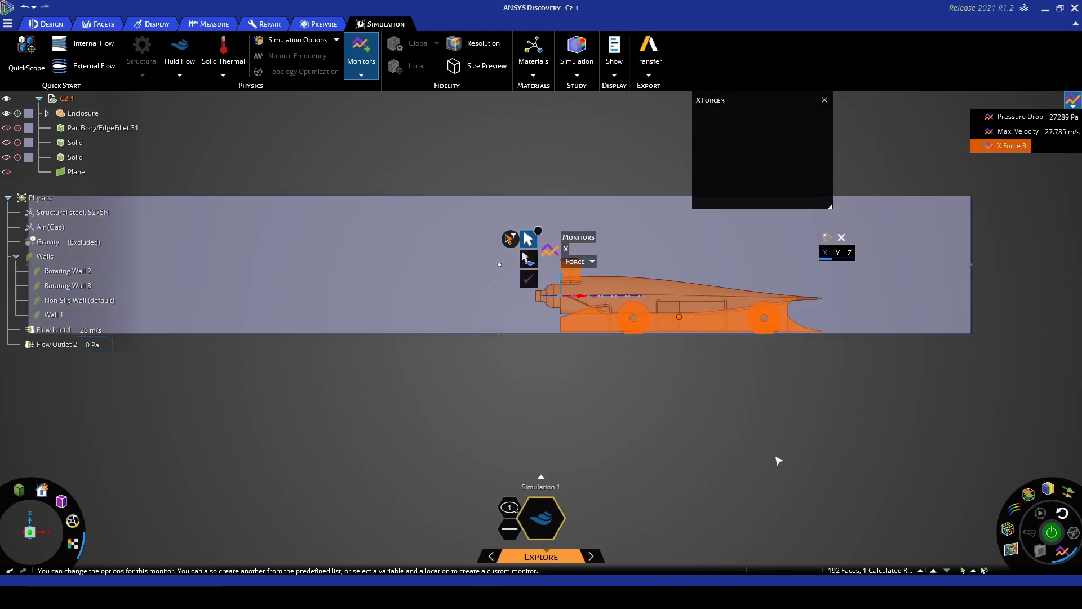
Add a Z-direction force monitor on the same car faces and place its chart beside the X force chart
left_click_drag(519, 232, 833, 386)
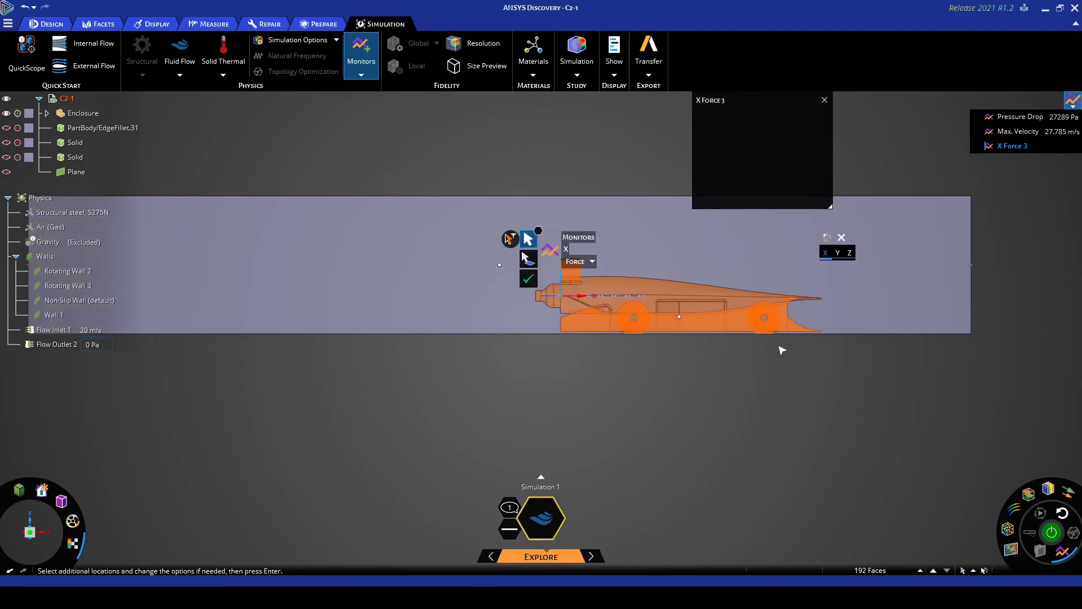
left_click(849, 253)
left_click(529, 279)
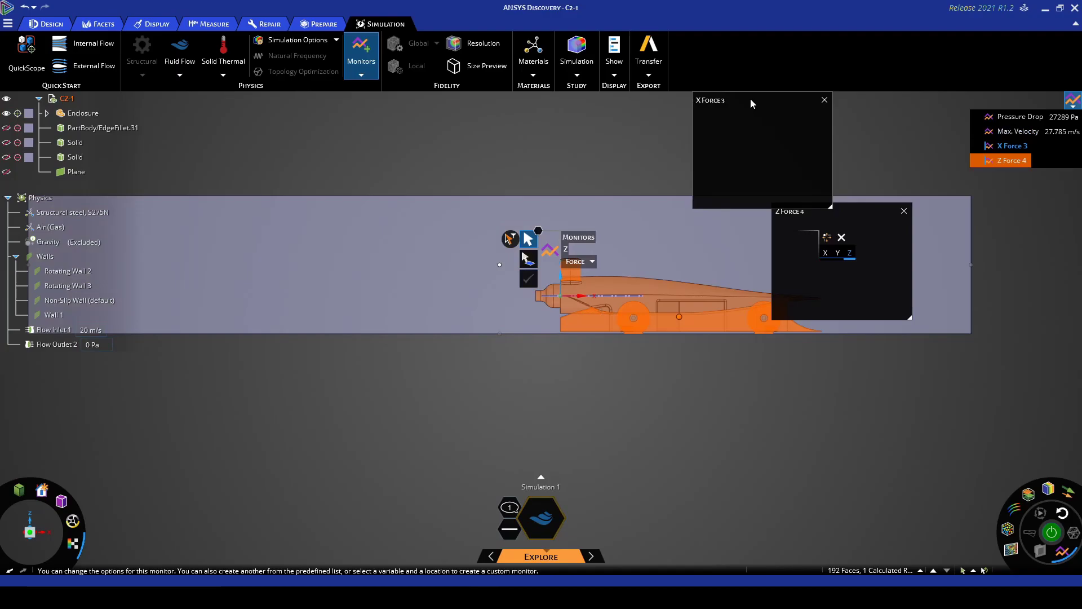
left_click_drag(819, 208, 844, 91)
middle_click_drag(809, 490, 772, 558)
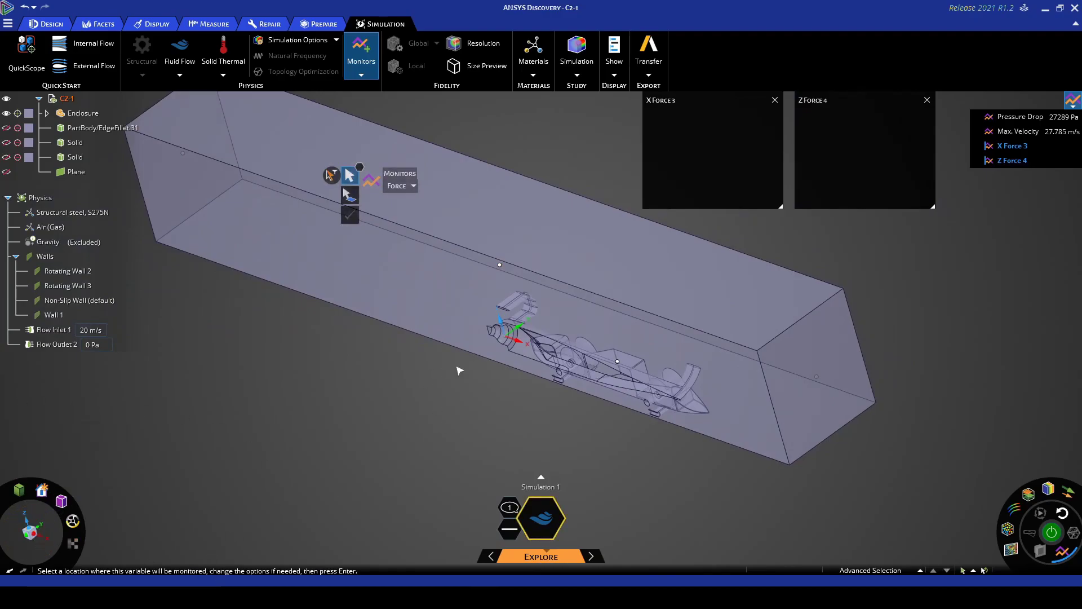
scroll(507, 365, "up", 2)
middle_click_drag(380, 435, 391, 420)
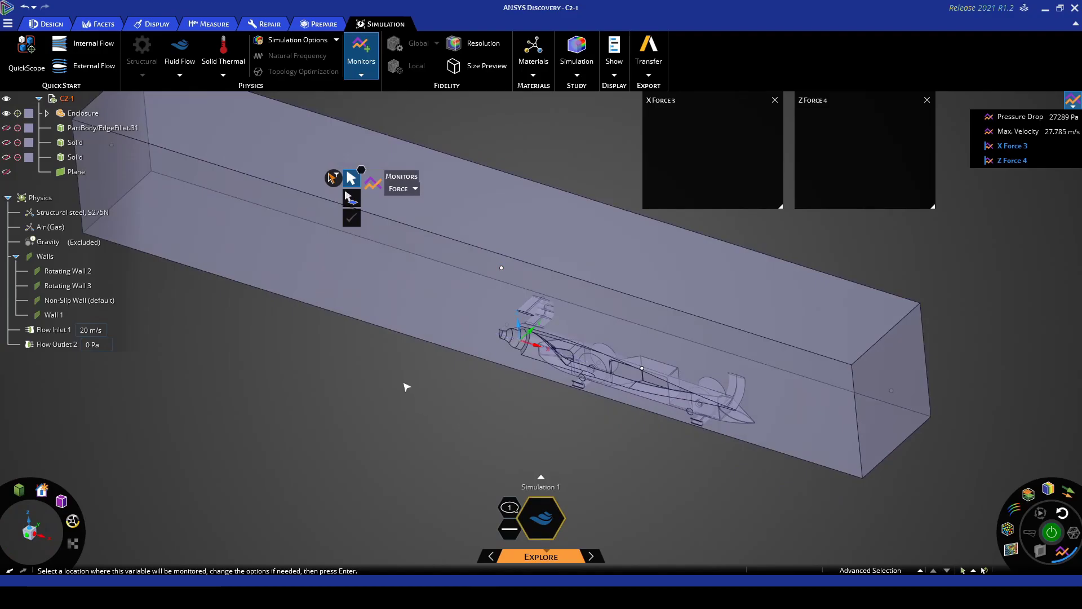
key("Escape")
Set the simulation's calculation type to Time-dependent and collapse the additional fluid flow options
left_click(304, 42)
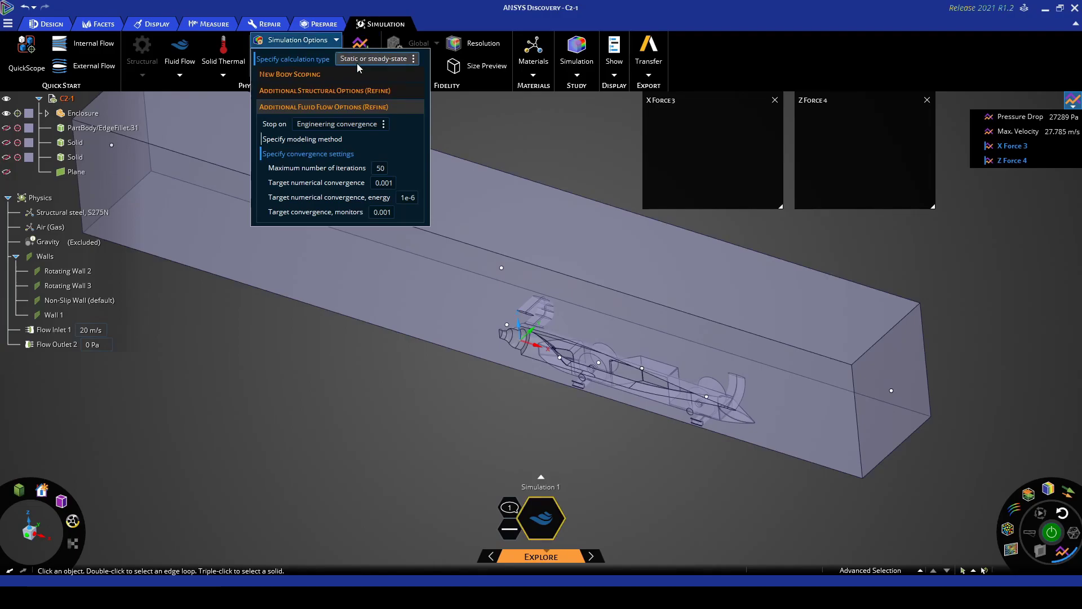
left_click(402, 61)
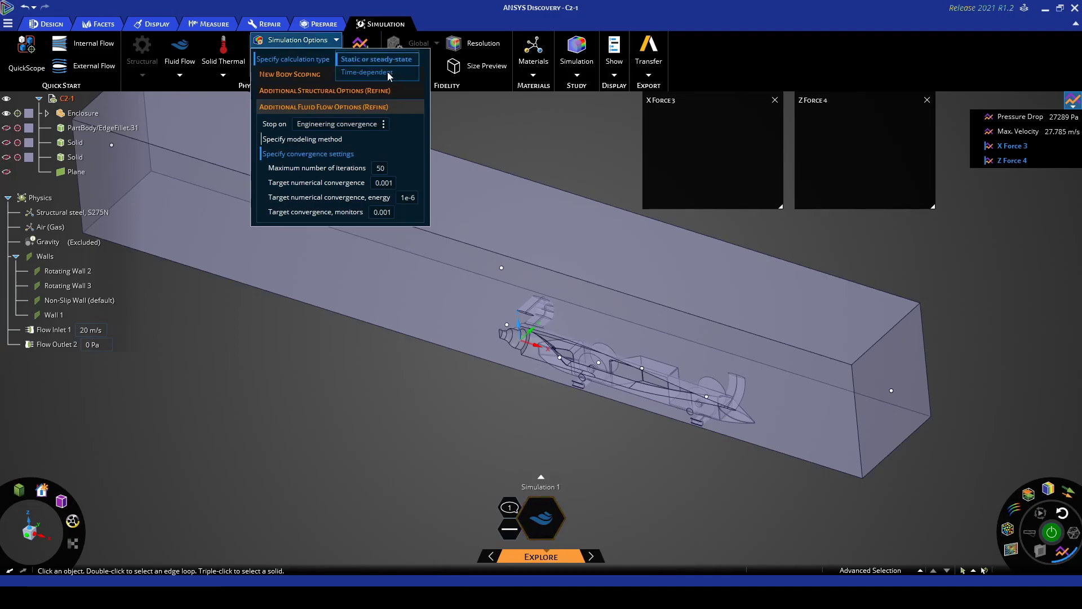
left_click(388, 73)
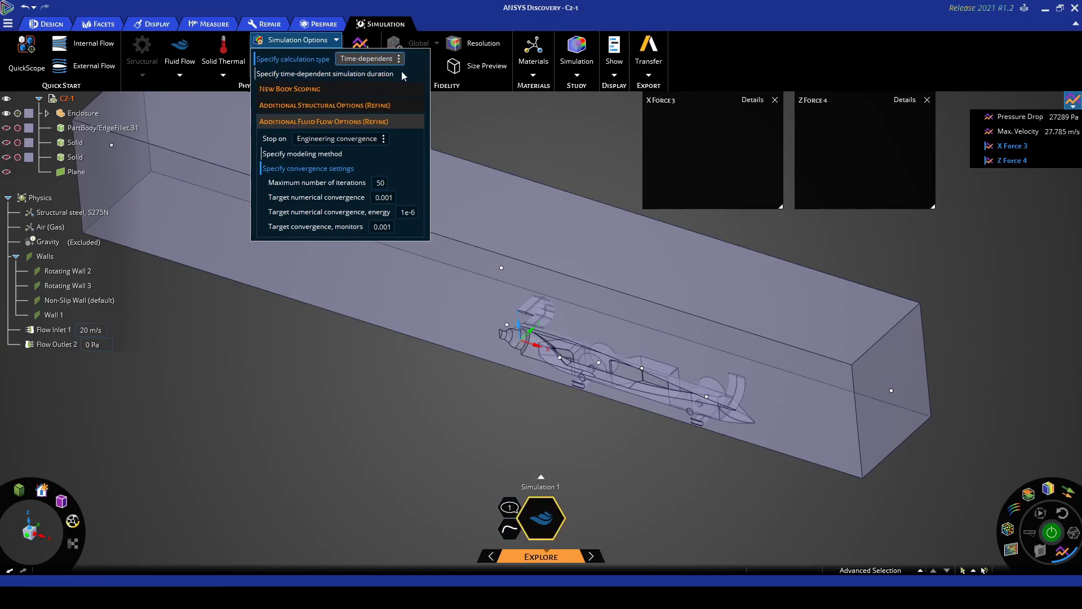
left_click(309, 170)
left_click(324, 122)
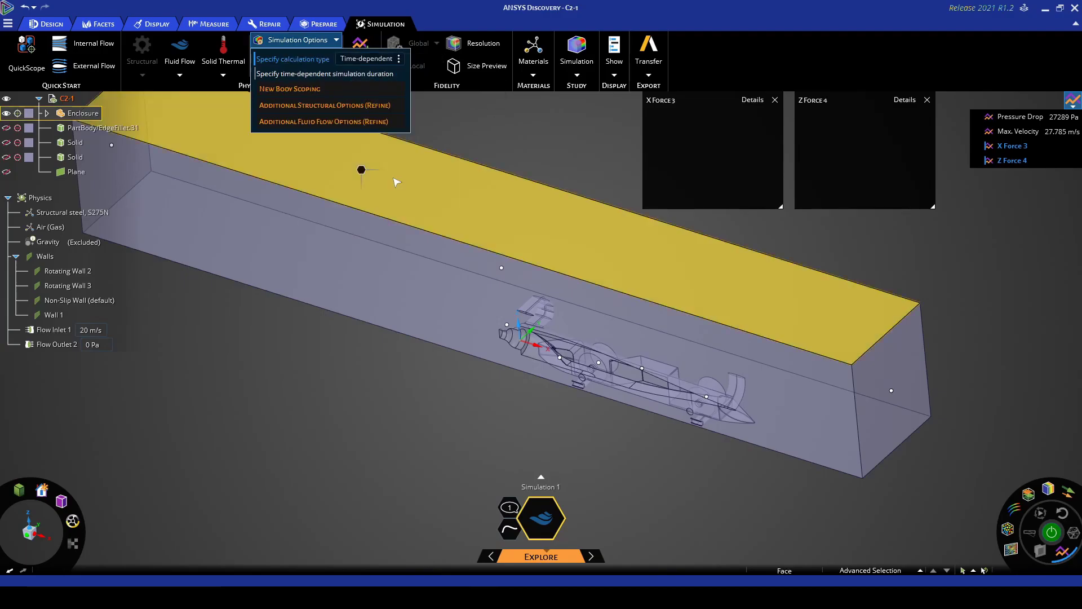
left_click(292, 41)
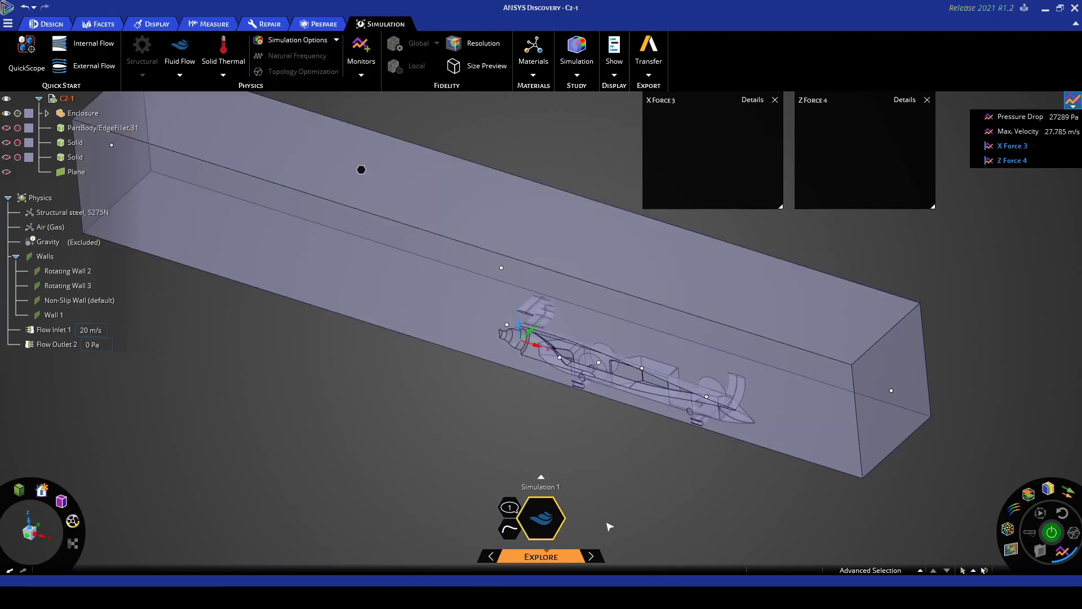
Lower the Explore fidelity slightly from 1.72 mm and start solving the simulation
mouse_move(549, 564)
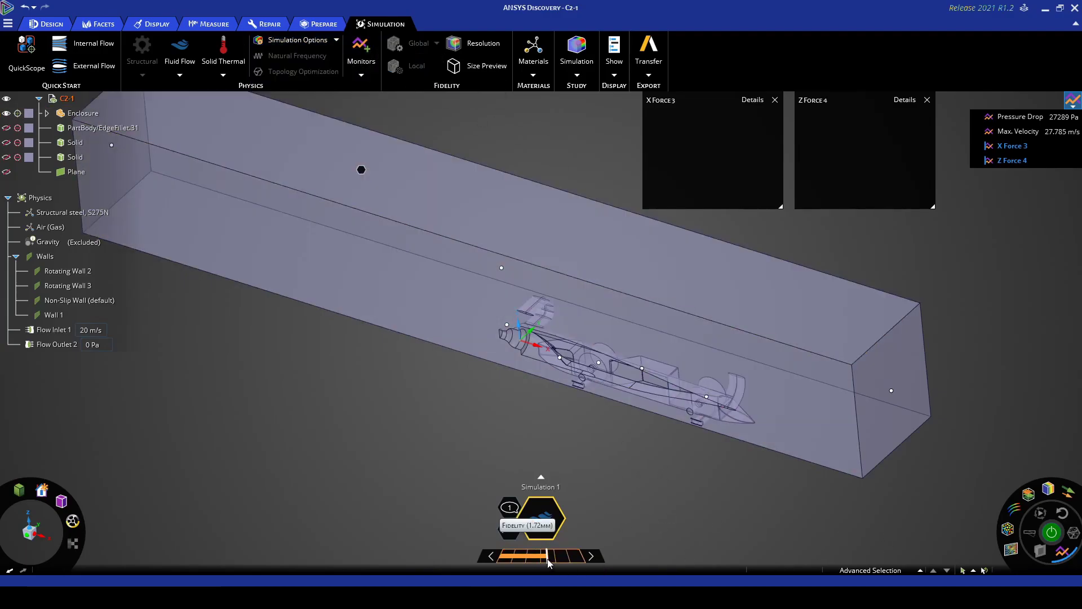
left_click_drag(548, 562, 544, 562)
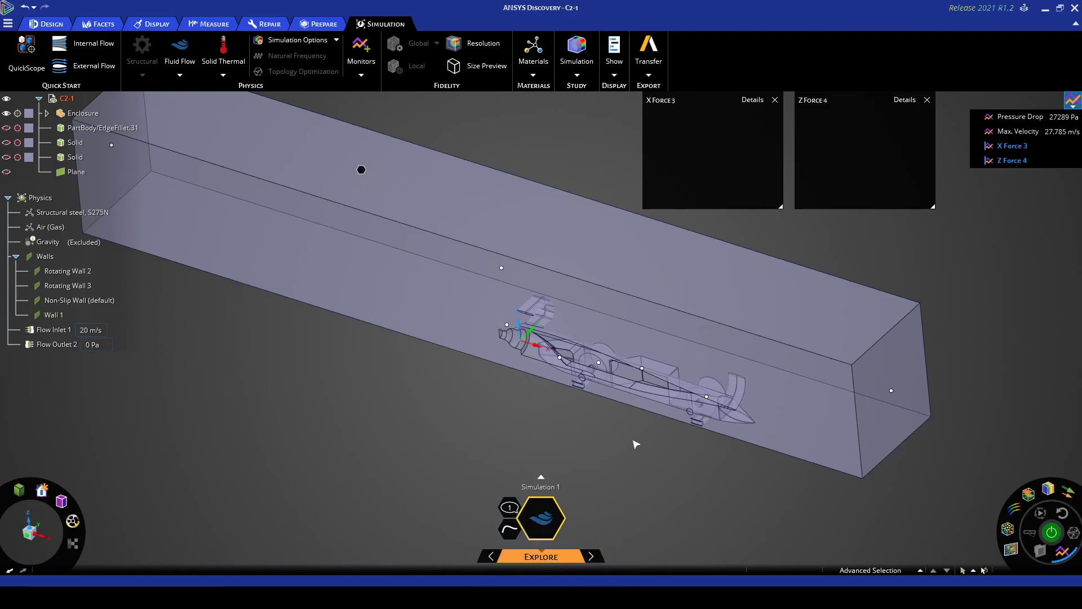
scroll(636, 444, "up", 3)
scroll(617, 466, "down", 1)
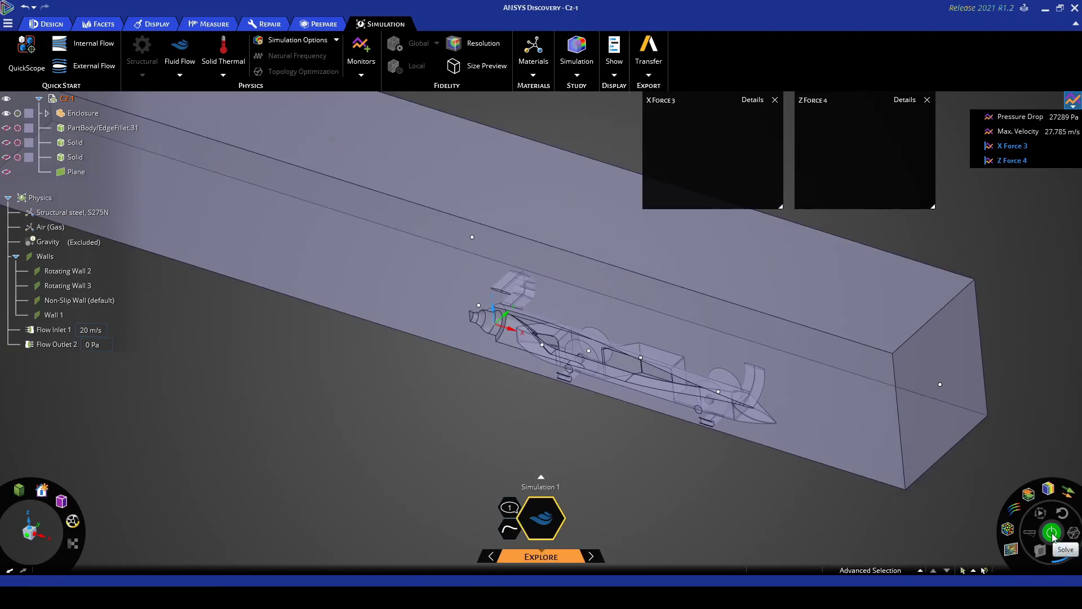
left_click(1052, 533)
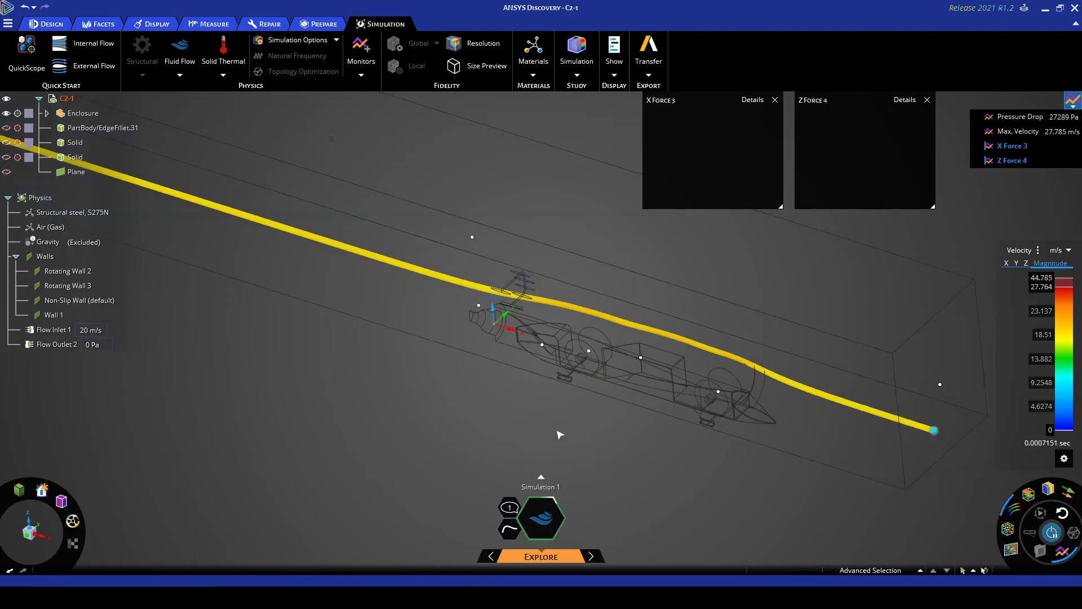
Select the seed point of the streamline at the inlet and turn off the streamlines display
middle_click_drag(560, 412, 553, 406)
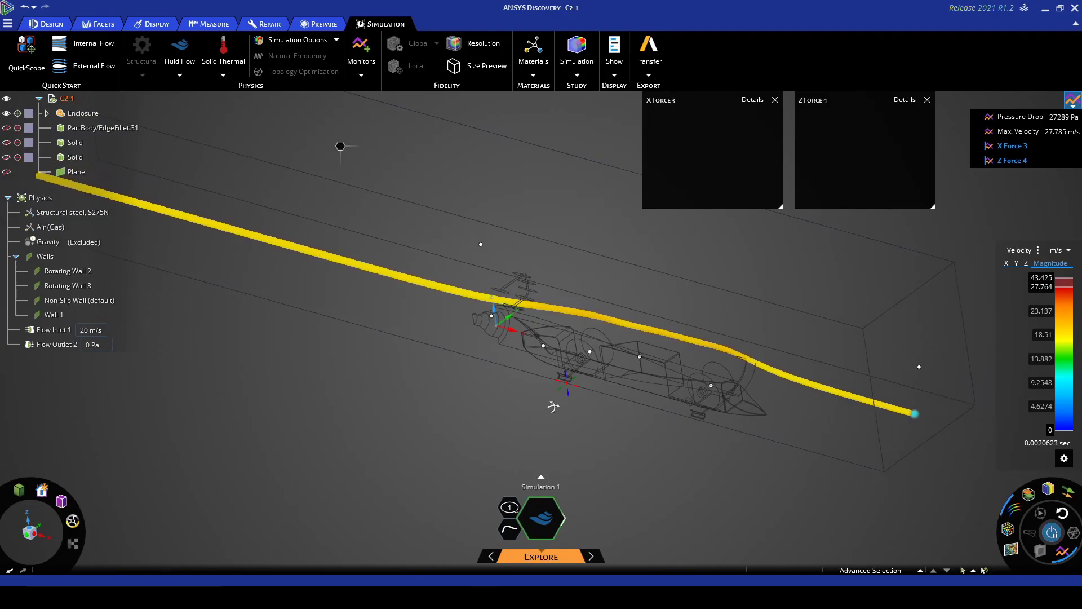
left_click(915, 415)
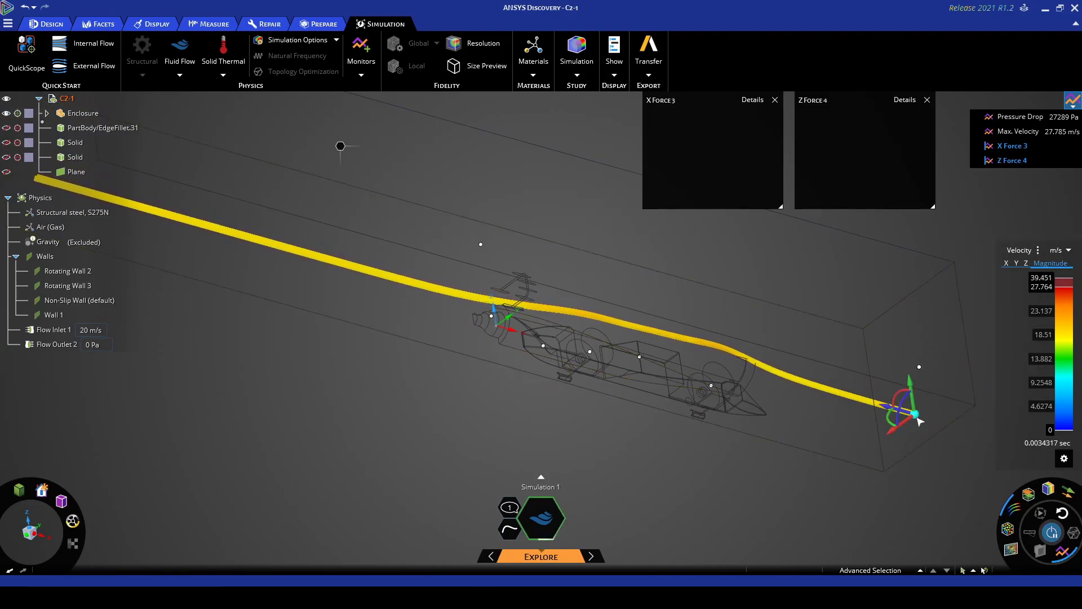
left_click(1016, 507)
left_click(1017, 506)
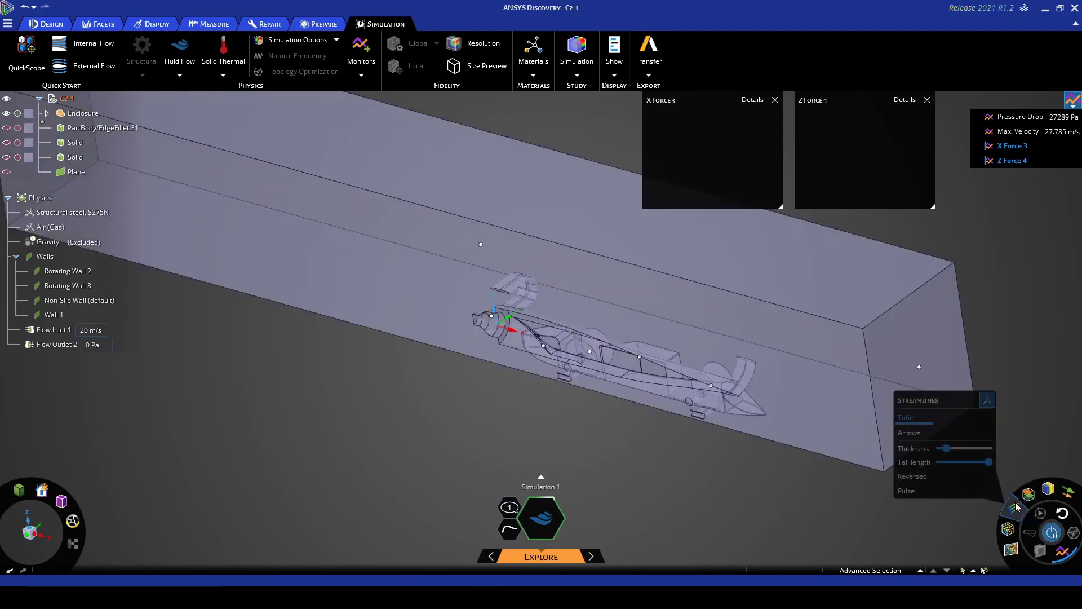
Display the velocity contours for all bodies and adjust the velocity range shown around the car
left_click(1048, 490)
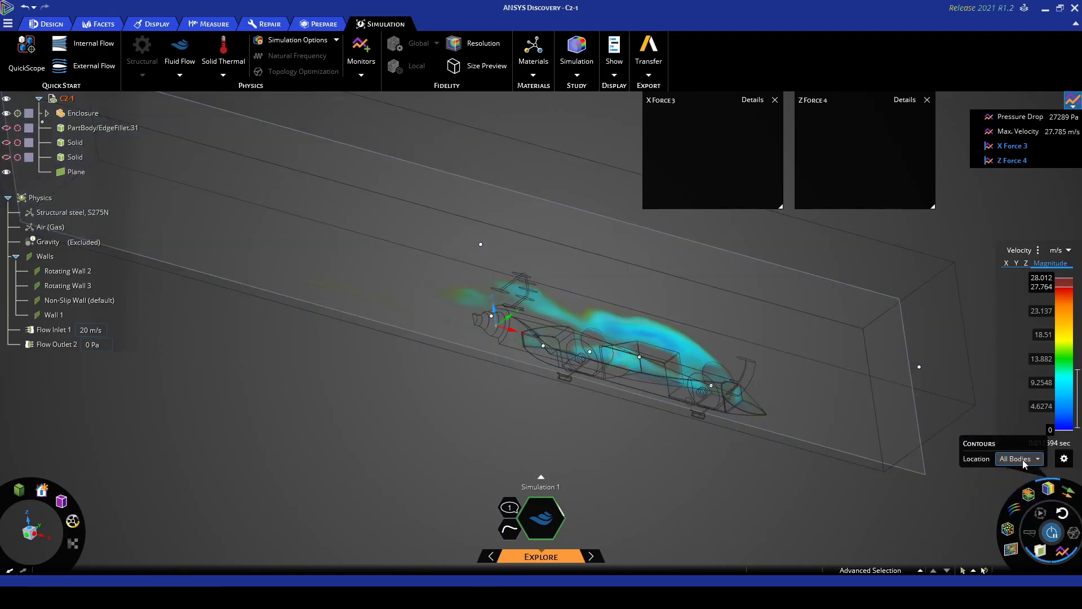
left_click(1024, 463)
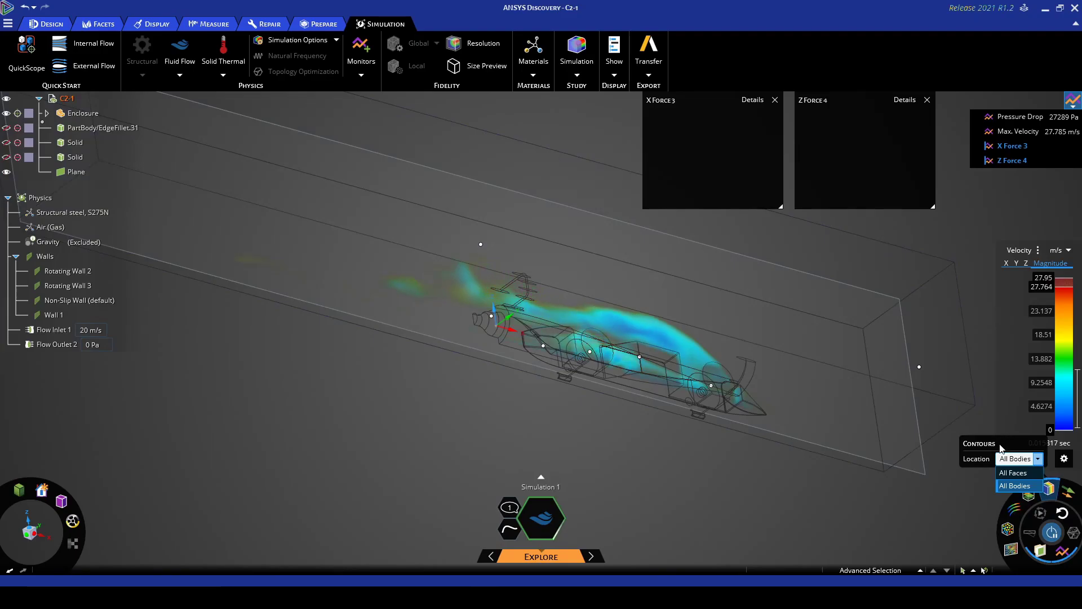
left_click(973, 401)
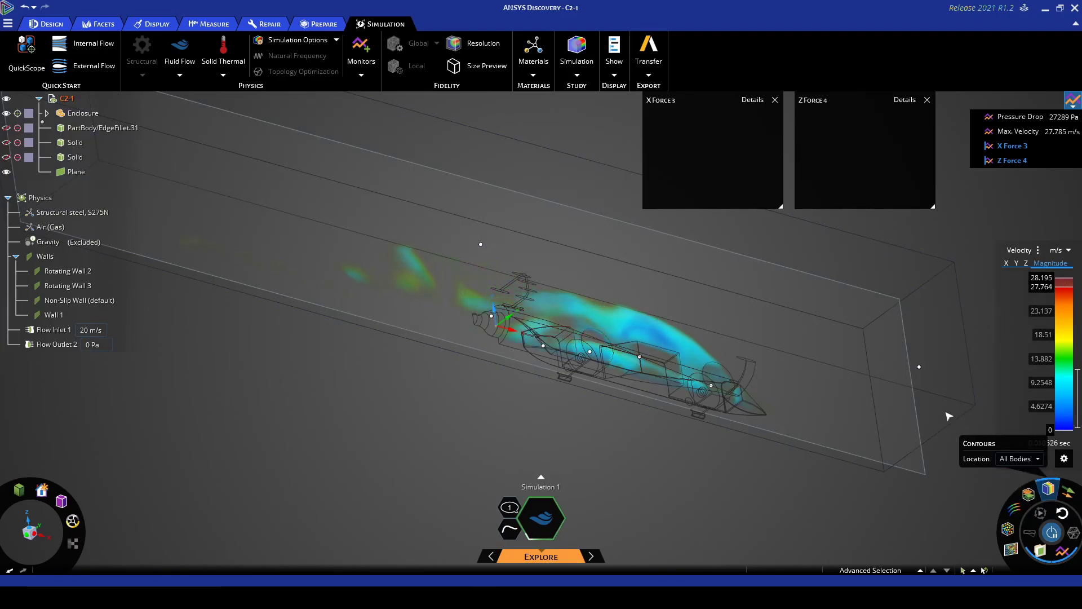
mouse_move(1078, 366)
left_mouse_down()
mouse_move(1078, 350)
mouse_move(1078, 363)
left_mouse_up()
left_click_drag(1077, 424, 1075, 393)
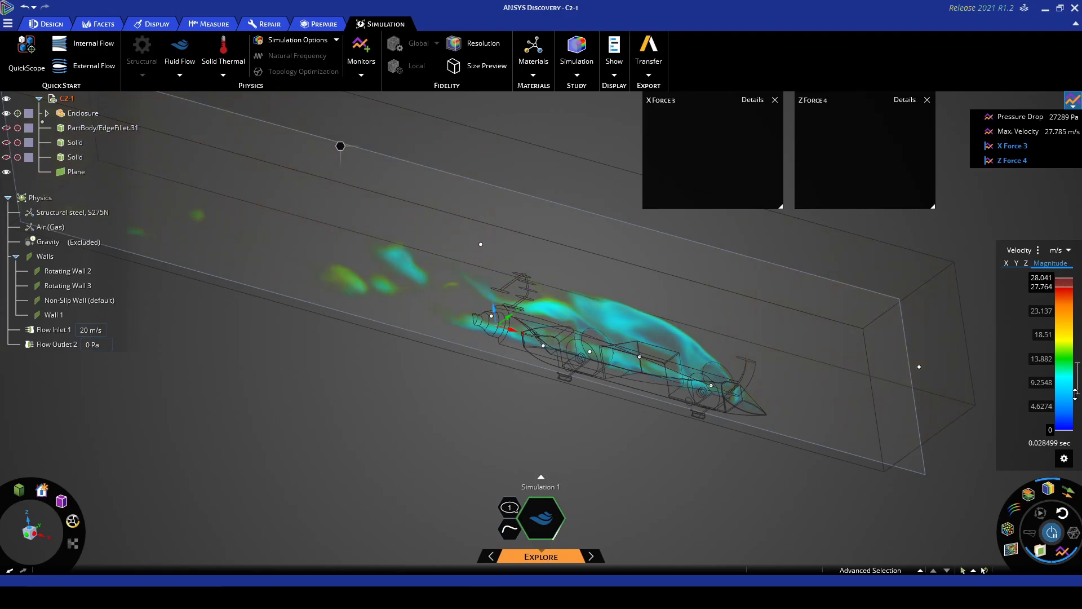
middle_click_drag(898, 389, 618, 452)
scroll(614, 448, "down", 2)
scroll(546, 424, "up", 1)
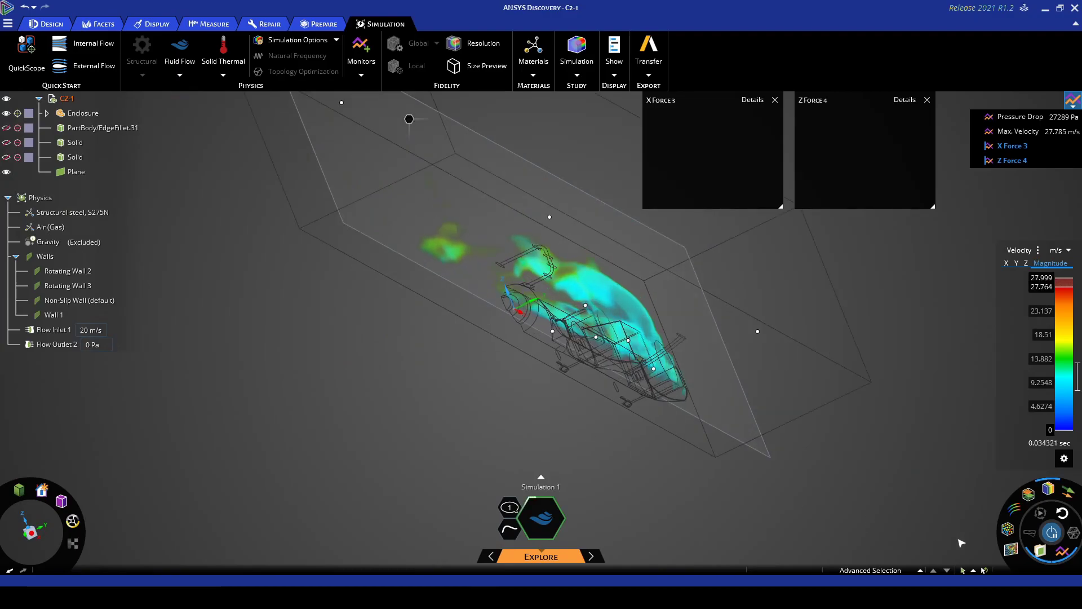
Turn off the cross-section plane and examine the full velocity contours around the car and its wake
left_click(1039, 550)
middle_click_drag(491, 418, 403, 428)
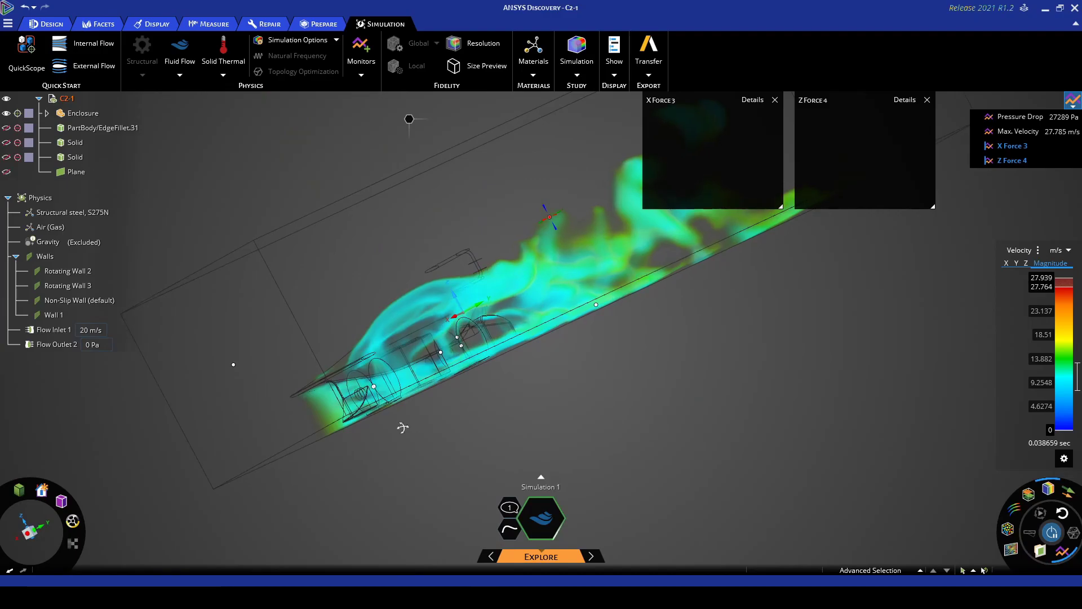
scroll(403, 428, "up", 3)
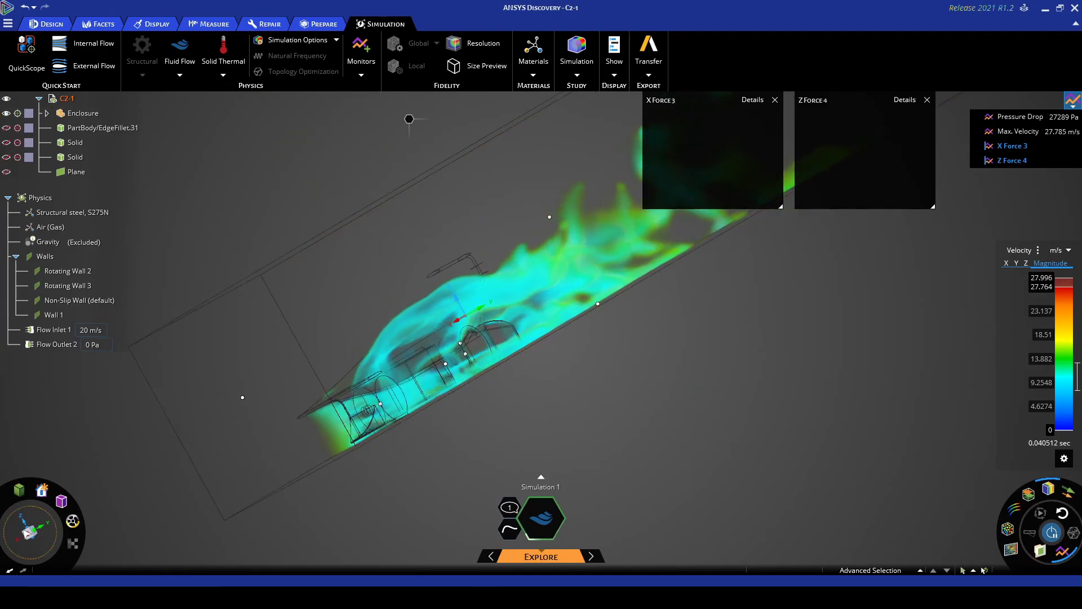
left_click(28, 532)
middle_click_drag(338, 474, 756, 364)
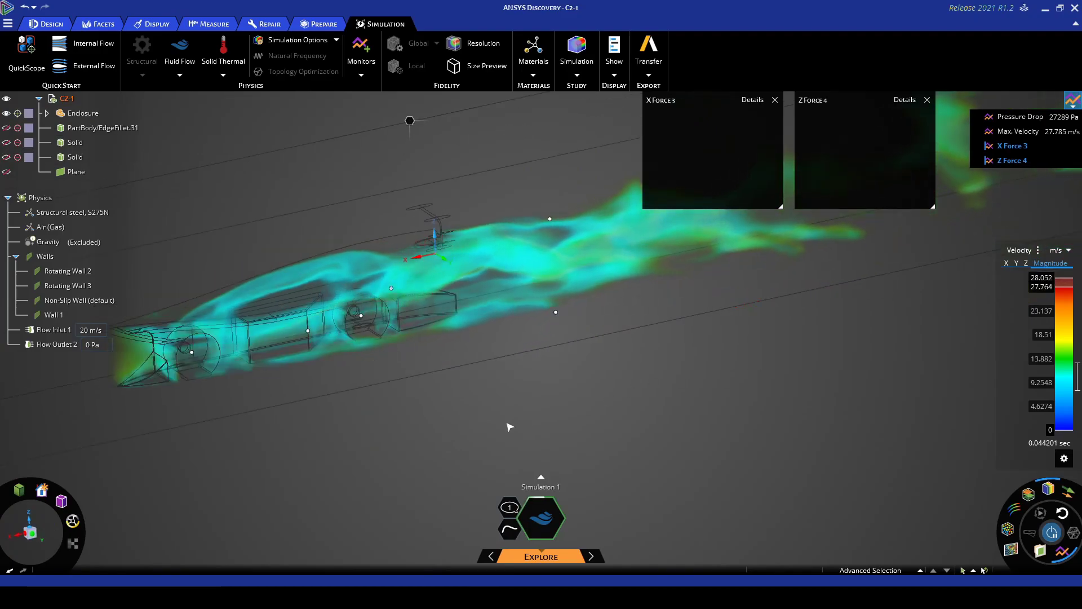
middle_click_drag(508, 426, 532, 426)
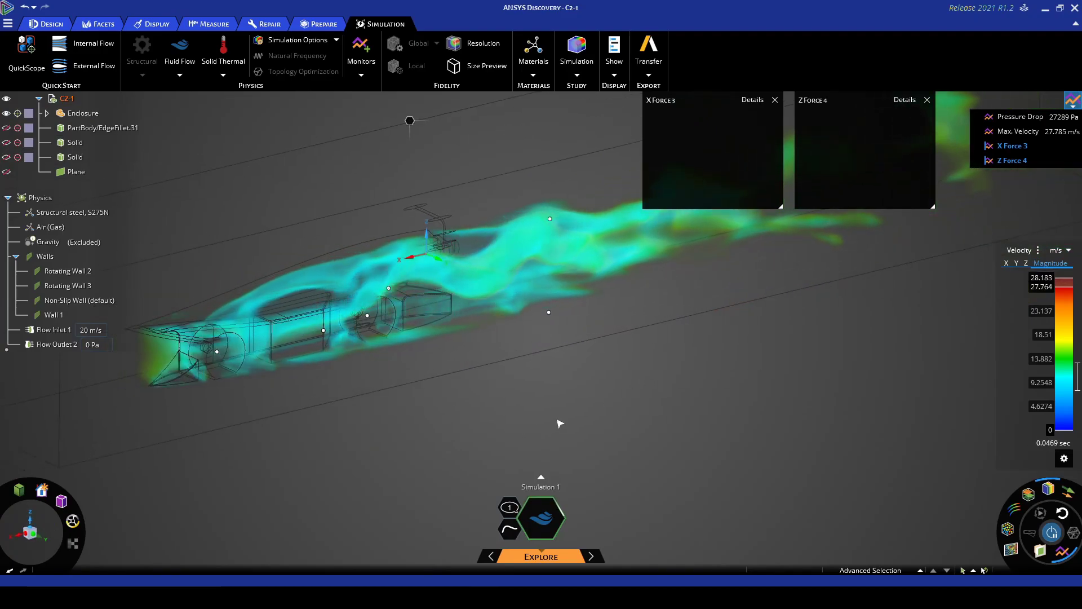
Replace the velocity contours with streamlines and seed a streamline on the inlet face in front of the car
left_click(1015, 510)
left_click(1047, 489)
middle_click_drag(865, 468, 644, 427)
middle_click_drag(626, 379, 564, 406)
left_click(424, 377)
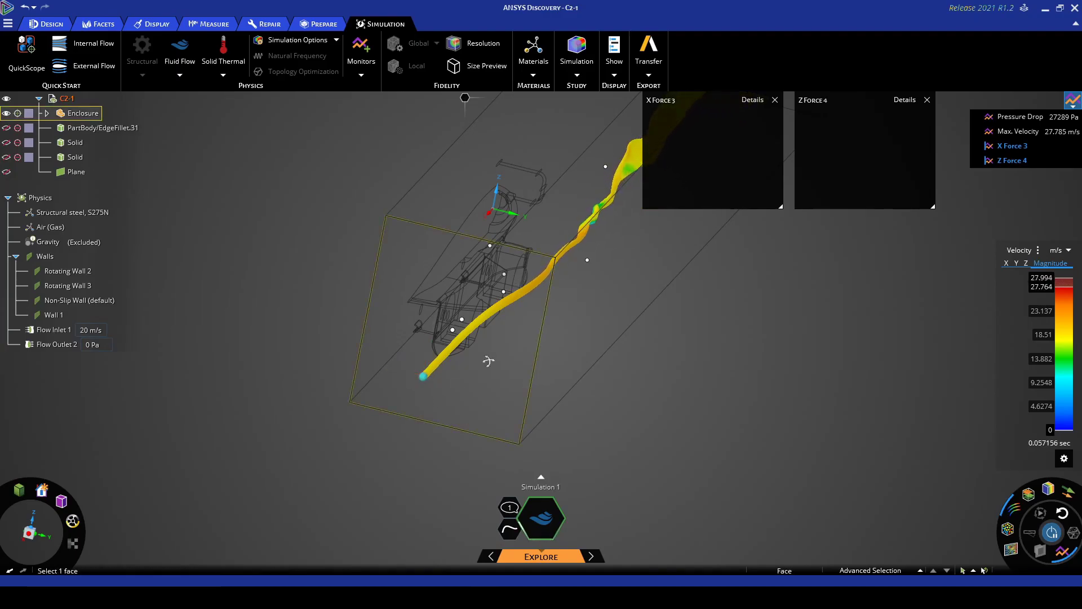
middle_click_drag(488, 360, 483, 355)
middle_click_drag(607, 269, 483, 399)
middle_click_drag(581, 320, 644, 190)
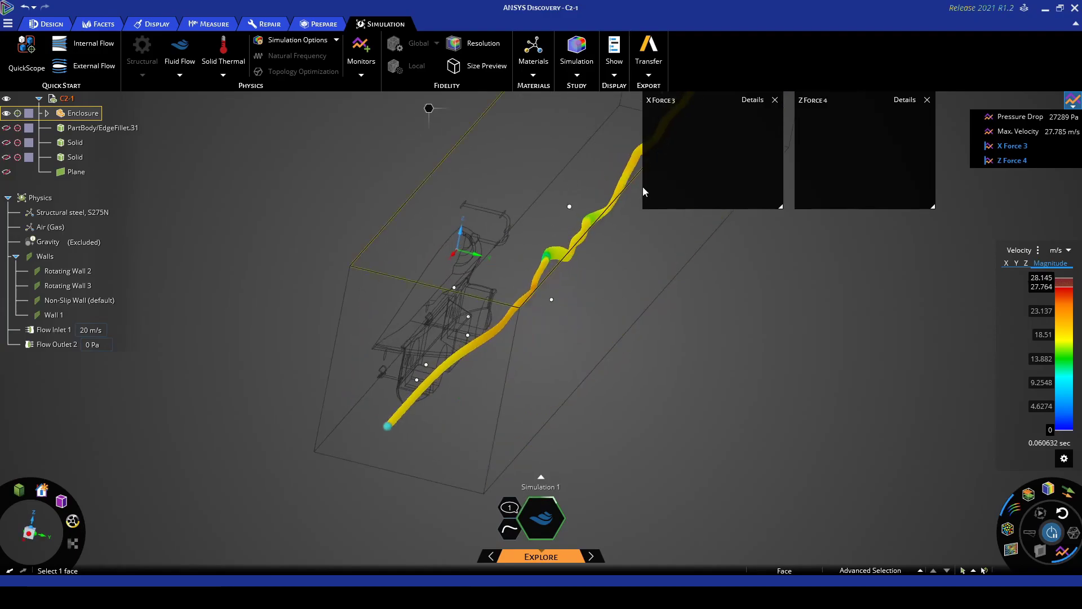
Select the streamline's seed point and shift it slightly sideways across the inlet face
left_click(387, 426)
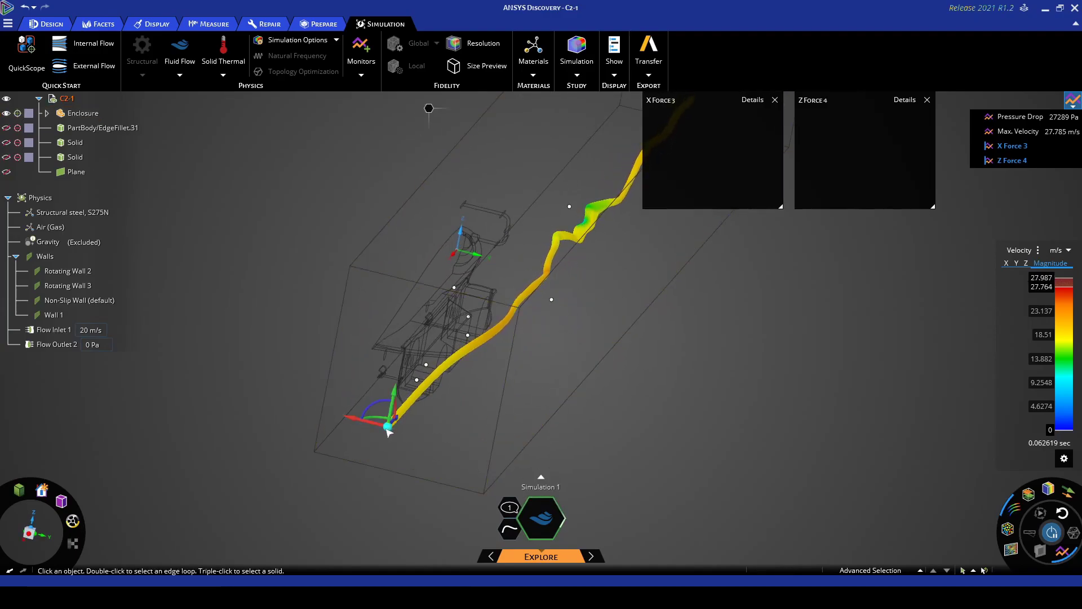
middle_click_drag(563, 345, 482, 279)
middle_click_drag(569, 244, 362, 435)
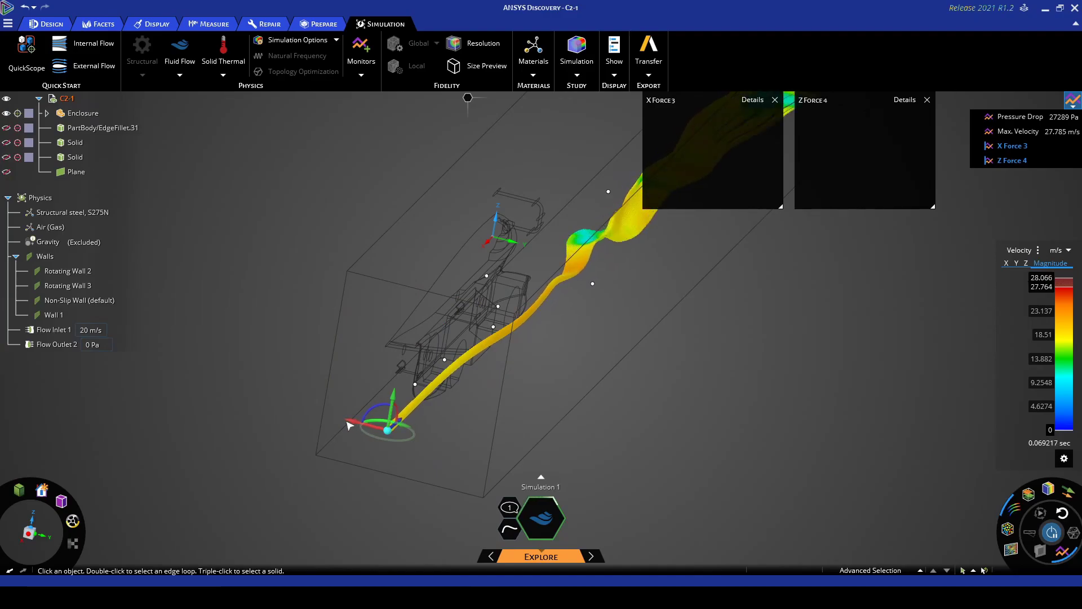
left_click_drag(349, 425, 346, 424)
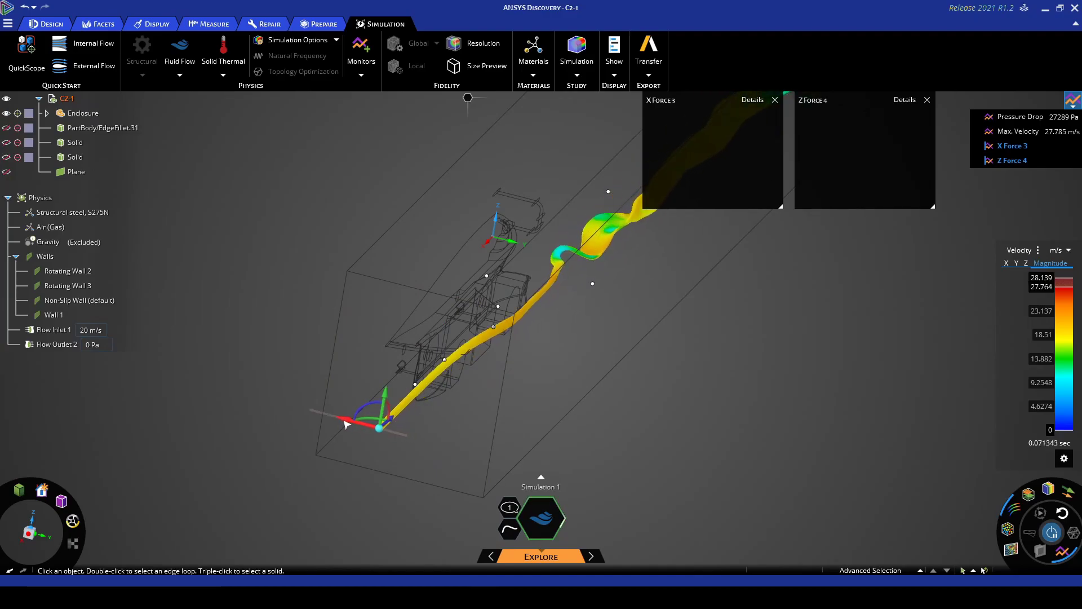
middle_click_drag(751, 395, 667, 406, "ctrl")
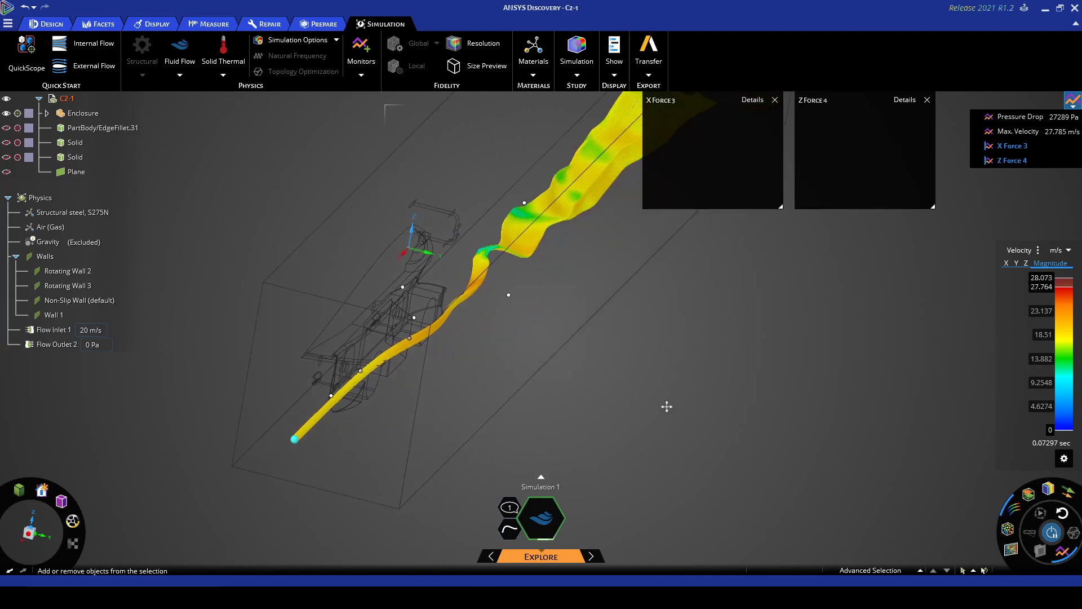
Open the X force monitor's details, inspect its force history over time and close the details chart
left_click(754, 101)
left_click_drag(986, 335, 735, 253)
mouse_move(749, 279)
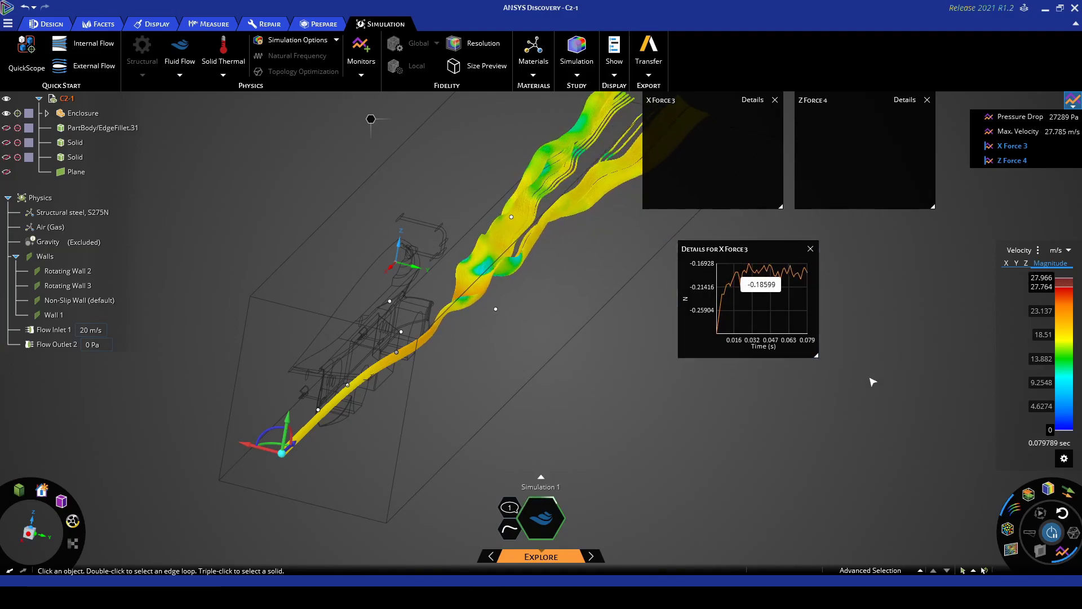
middle_click_drag(641, 451, 650, 442)
mouse_move(746, 273)
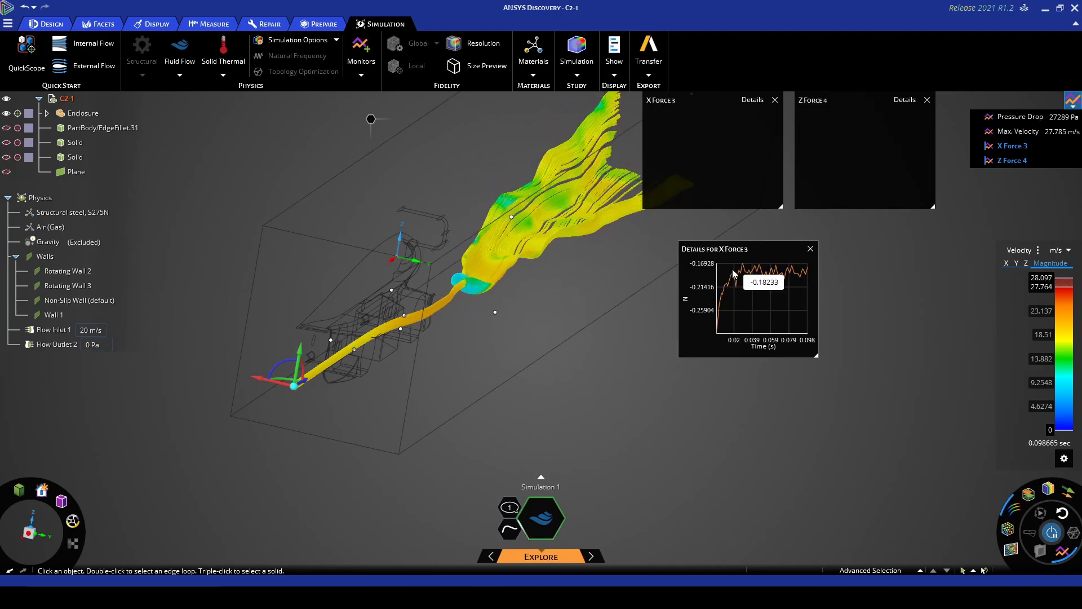
left_click(810, 249)
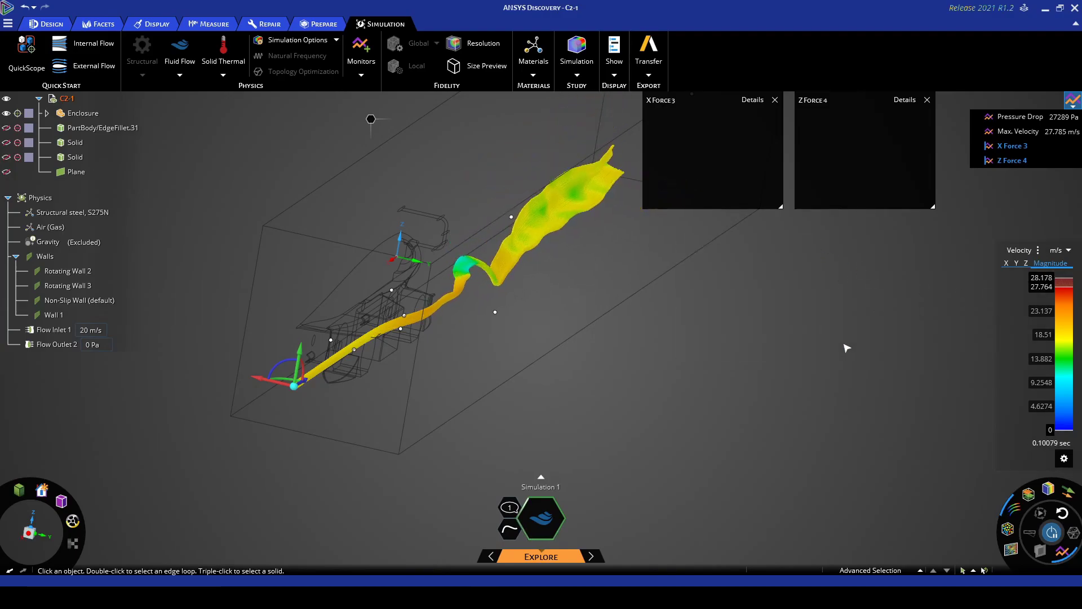
Set the simulation's calculation type to Static or steady-state
middle_click_drag(699, 420, 703, 409)
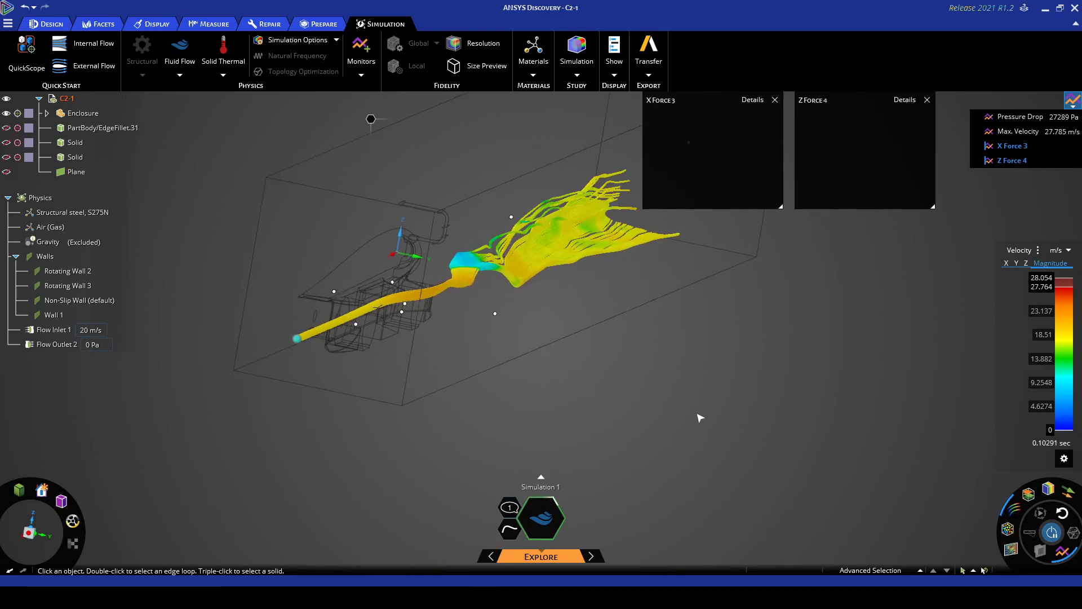
left_click(308, 40)
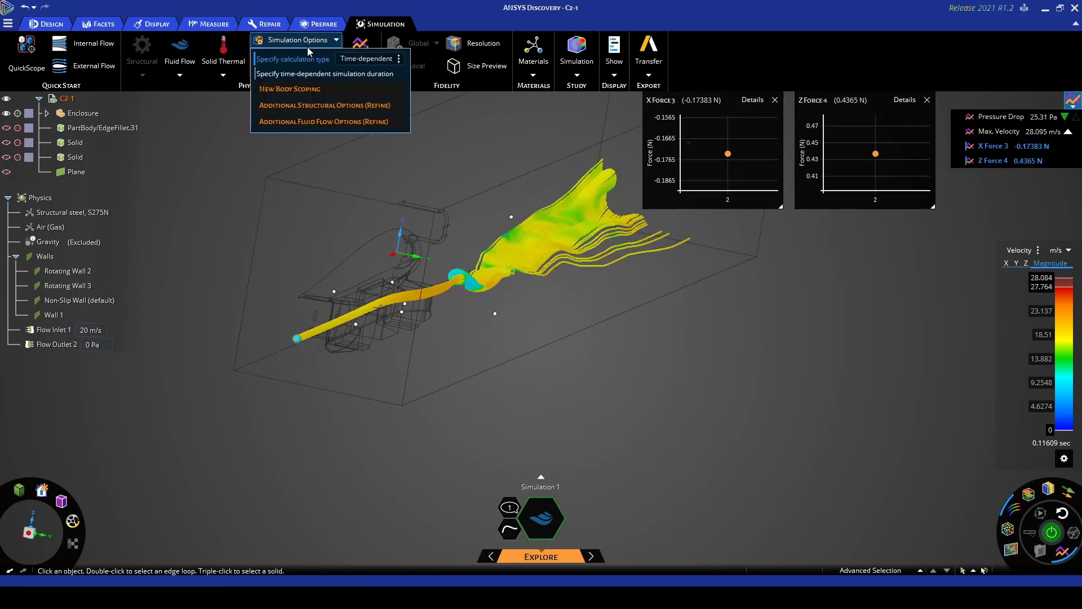
mouse_move(293, 59)
left_click(385, 54)
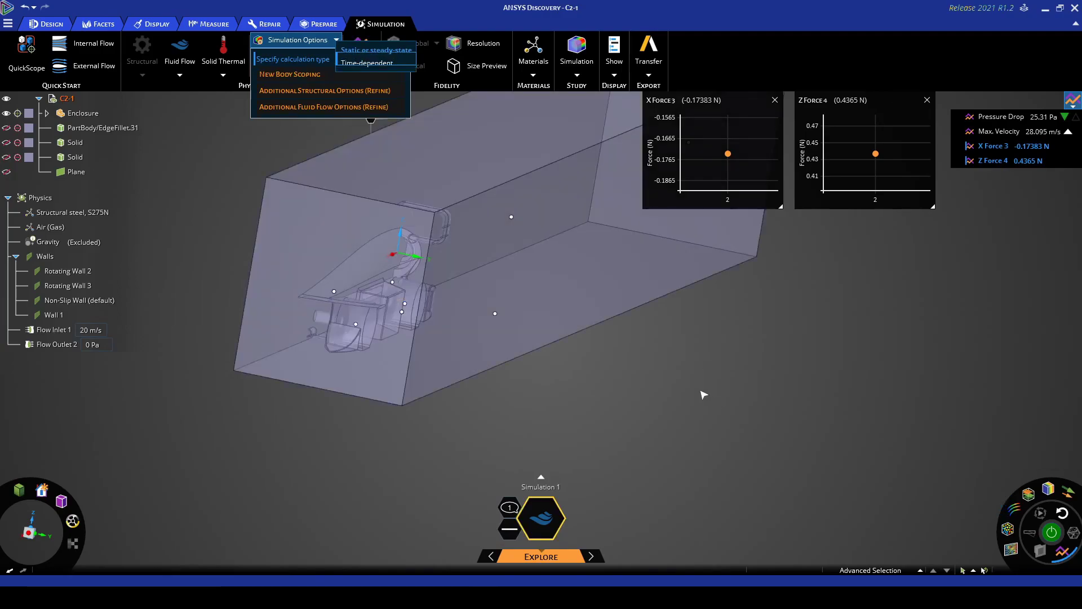
middle_click_drag(757, 404, 760, 379)
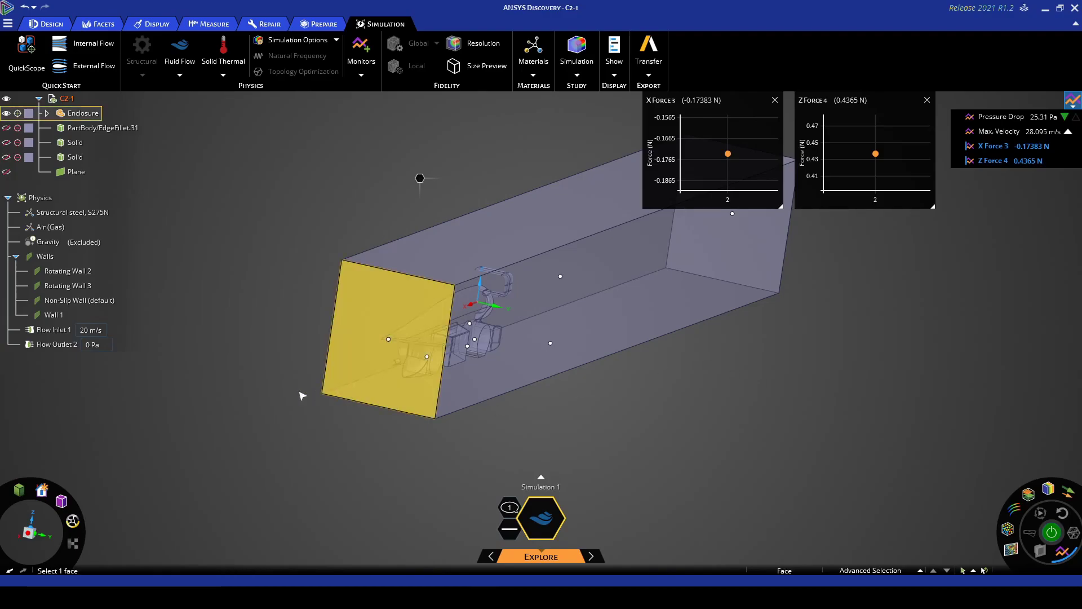
Box-select the upper four faces of the rear wing in the side view and move them down about 5.9 mm
middle_click_drag(300, 394, 324, 428)
left_click(42, 490)
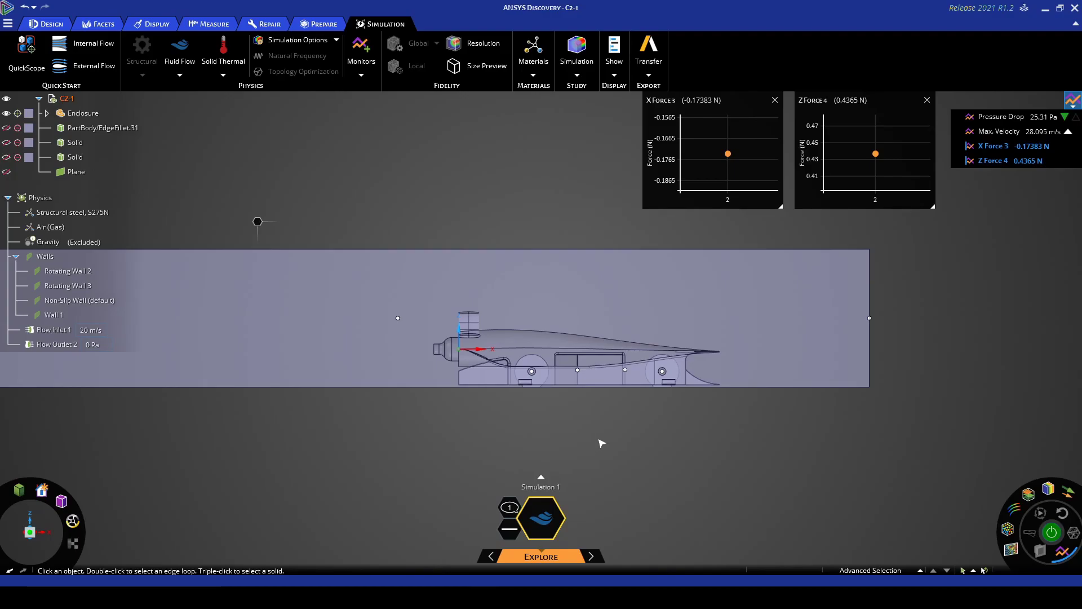
scroll(465, 307, "up", 5)
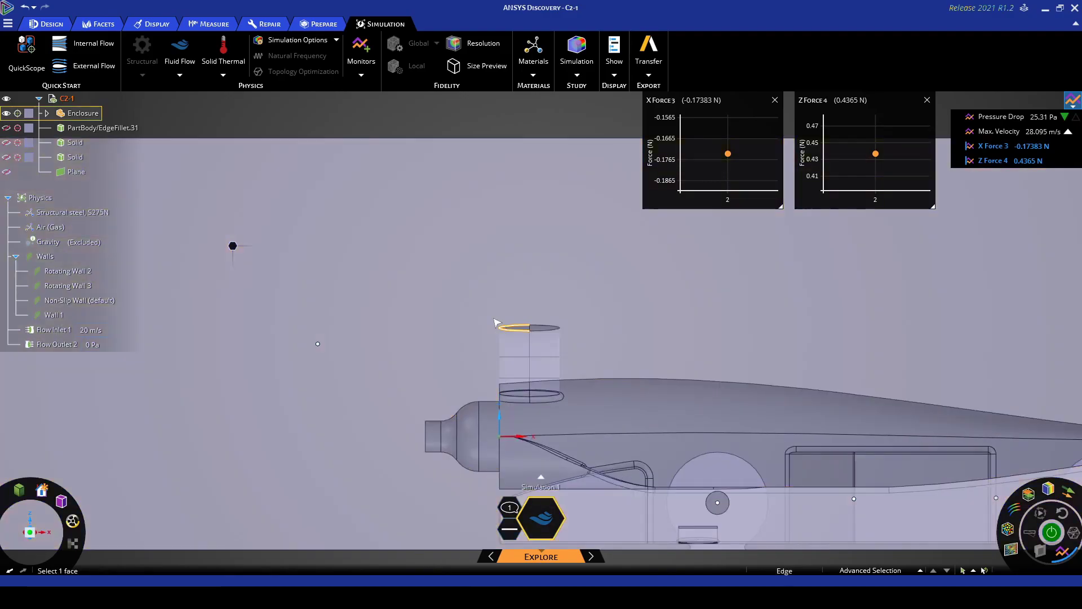
left_click(51, 24)
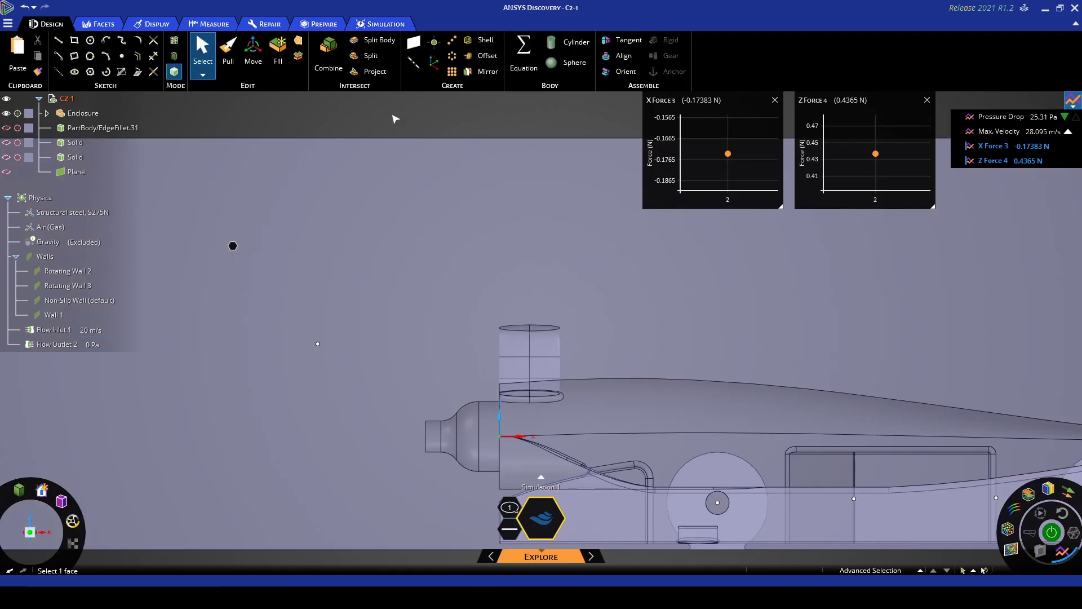
left_click(253, 50)
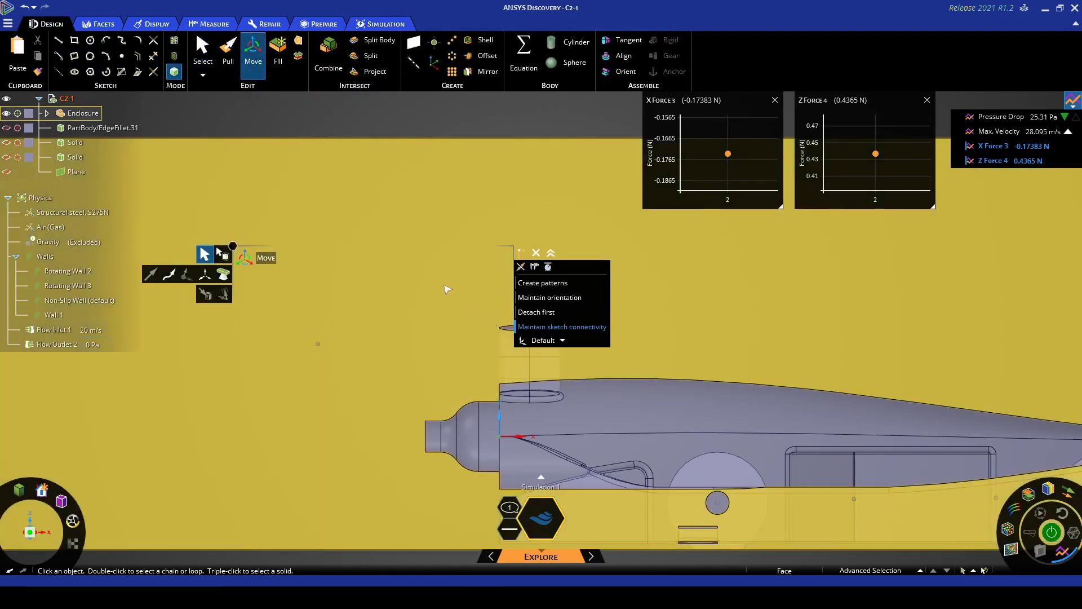
left_click_drag(444, 284, 588, 367)
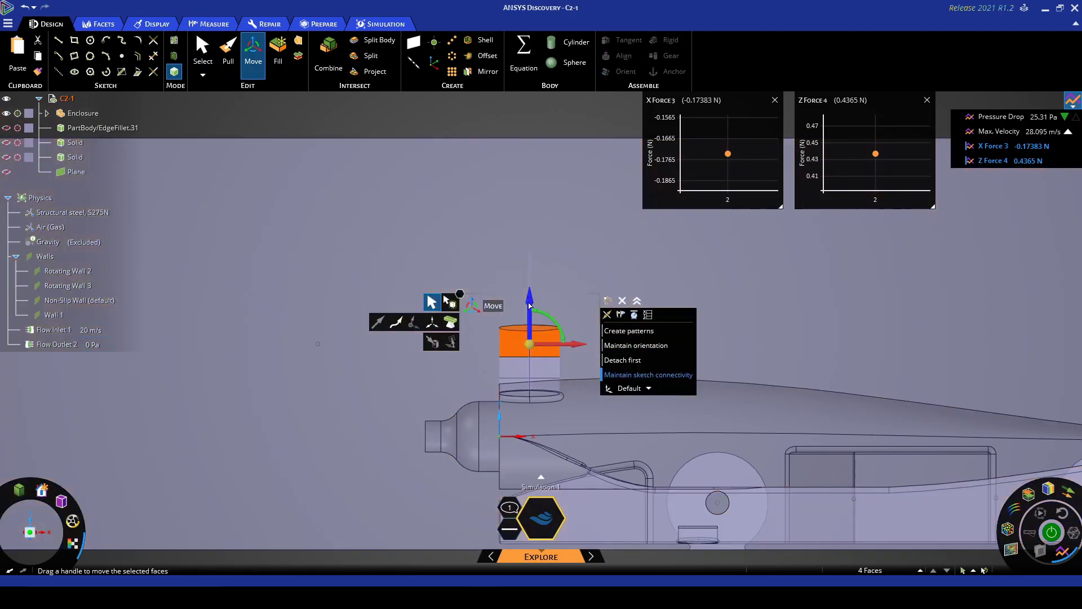
left_click_drag(531, 316, 533, 326)
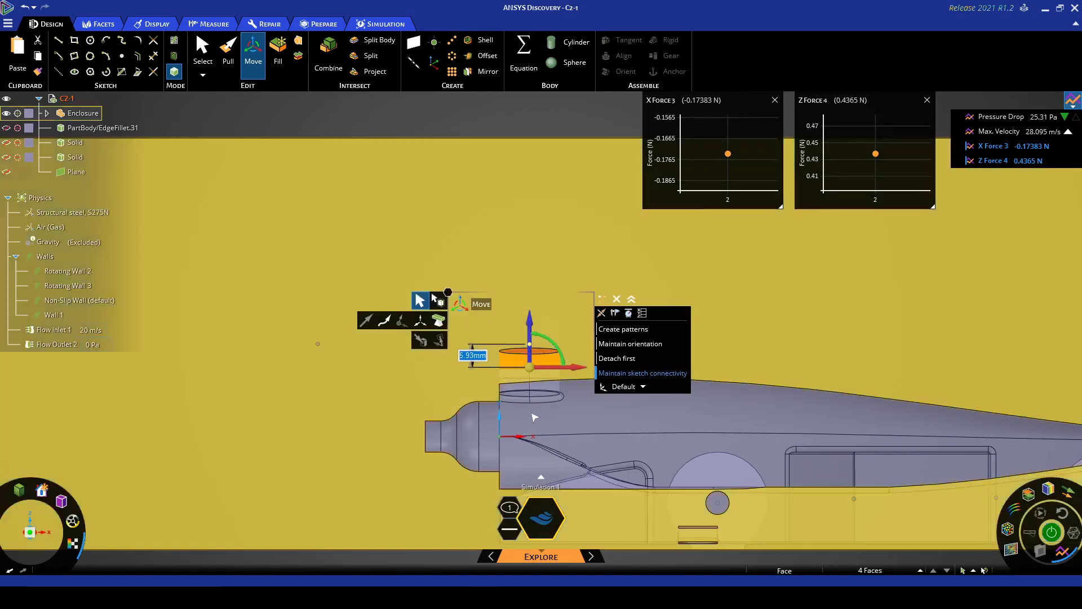
scroll(528, 410, "down", 2)
scroll(476, 536, "up", 2)
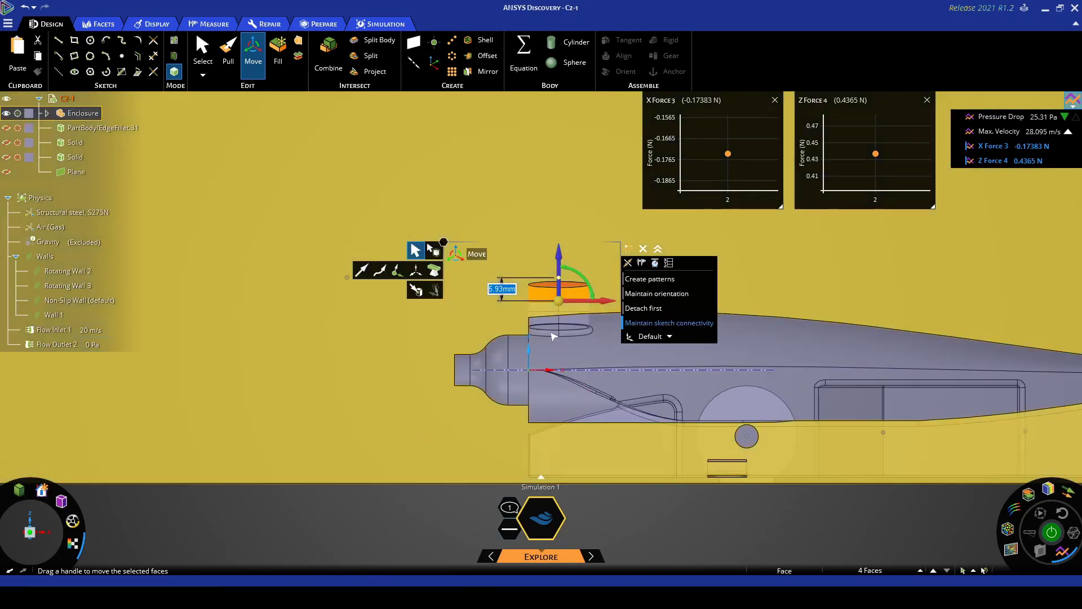
mouse_move(740, 201)
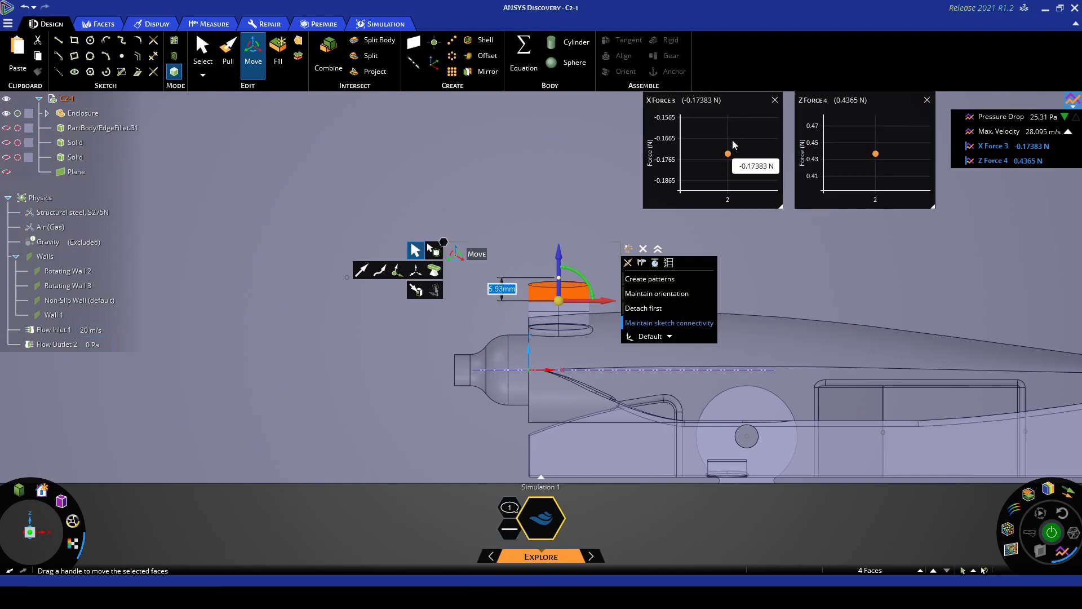
mouse_move(876, 154)
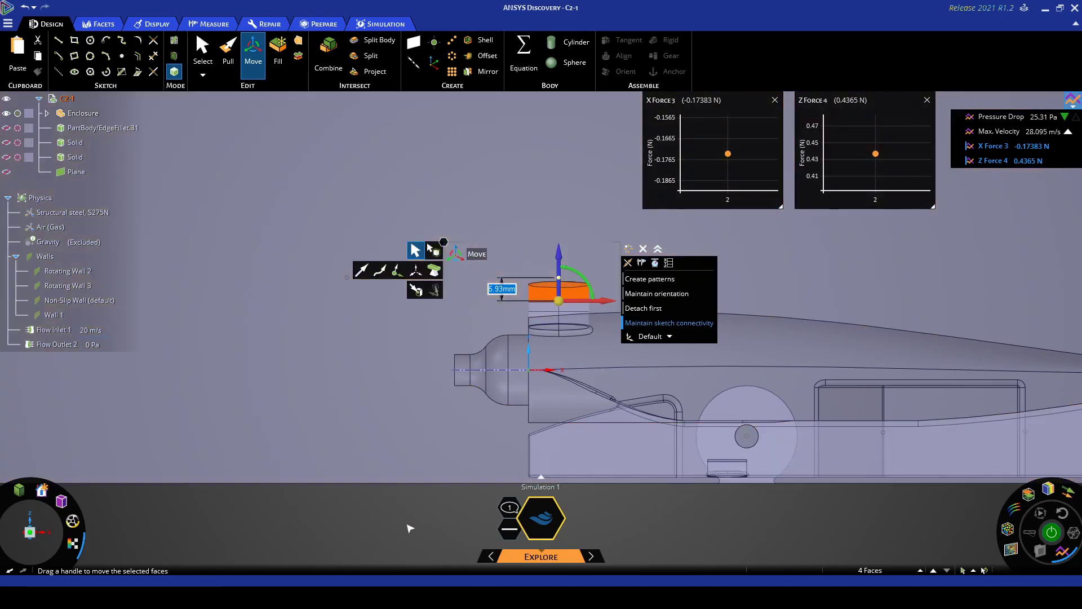
key("Escape")
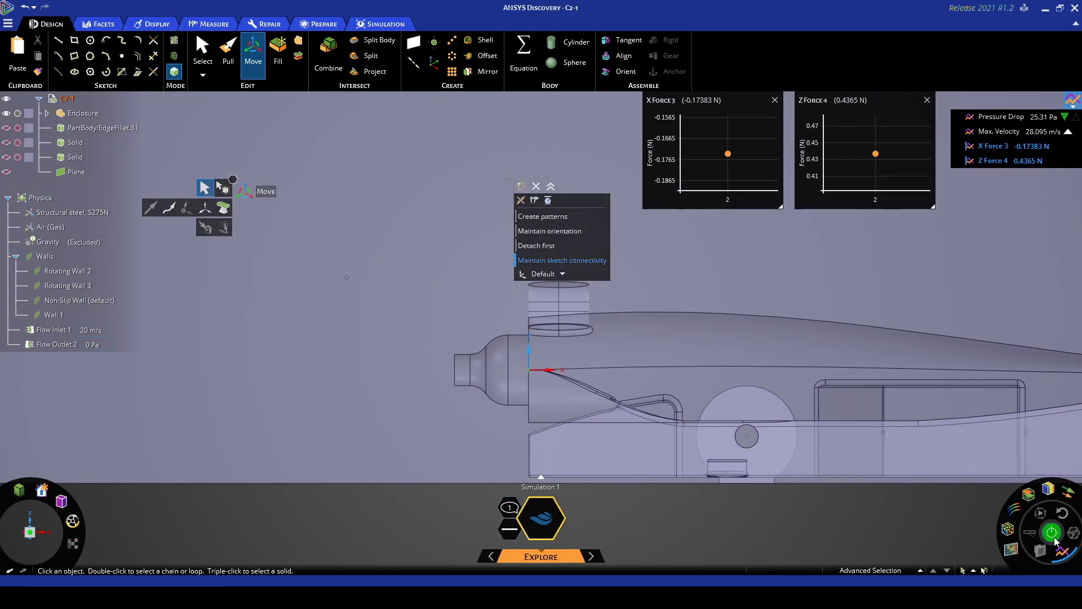
Solve the simulation with the lowered rear wing and turn off the streamlines display
left_click(1052, 532)
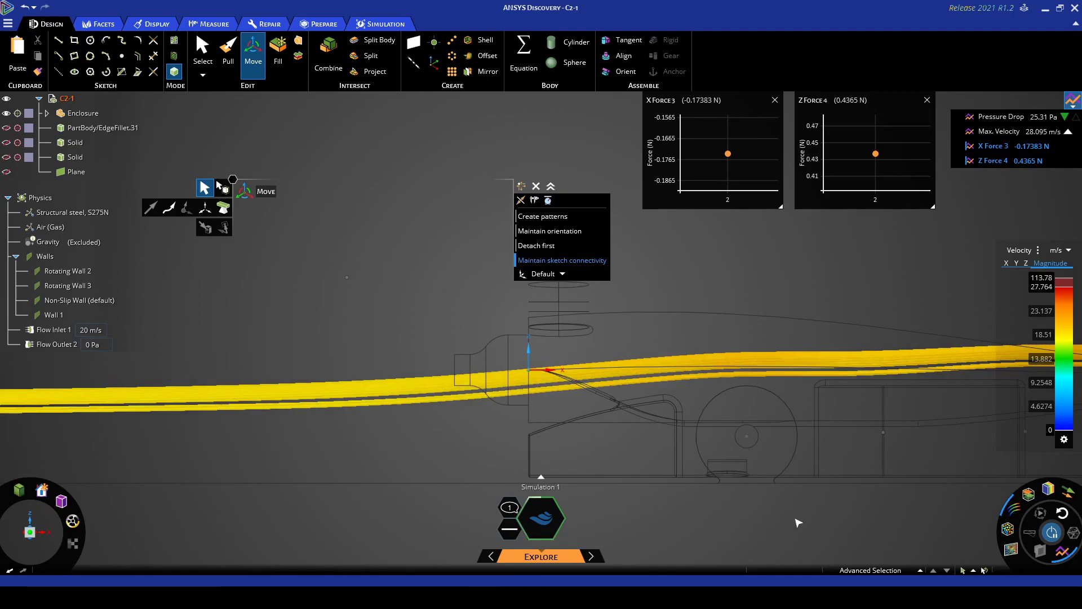
left_click(1014, 508)
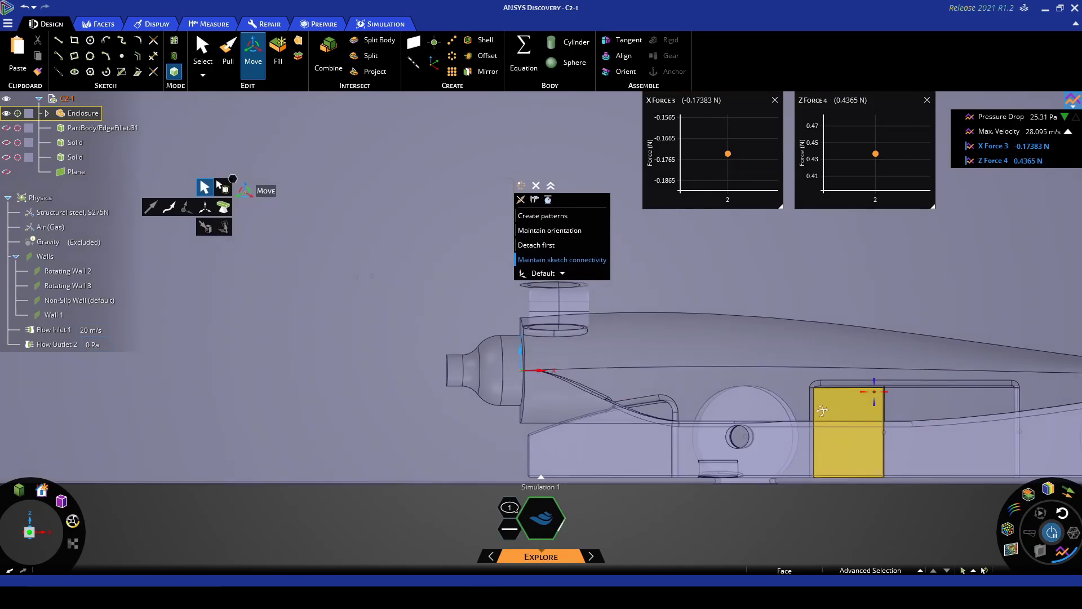
middle_click_drag(874, 393, 683, 327)
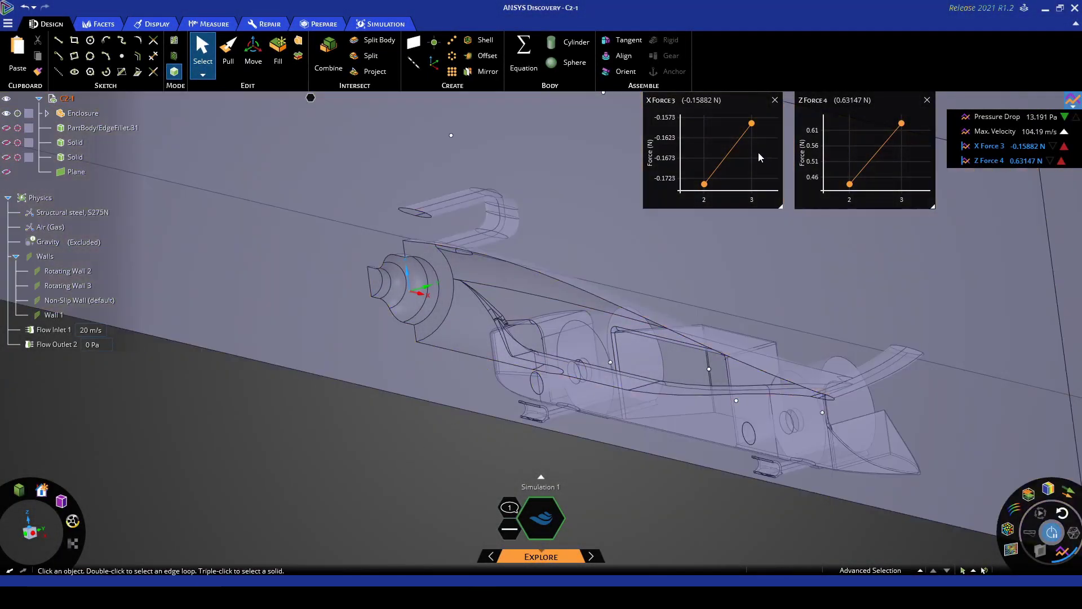
Compare the results of both design variants in the X and Z force charts and inspect the modified car
mouse_move(698, 192)
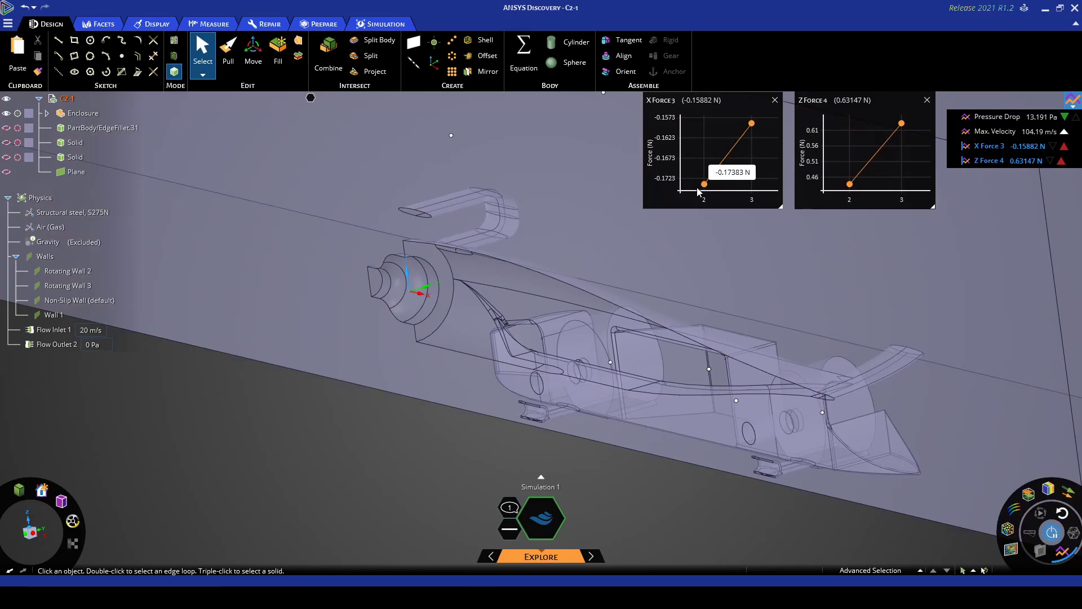
mouse_move(752, 123)
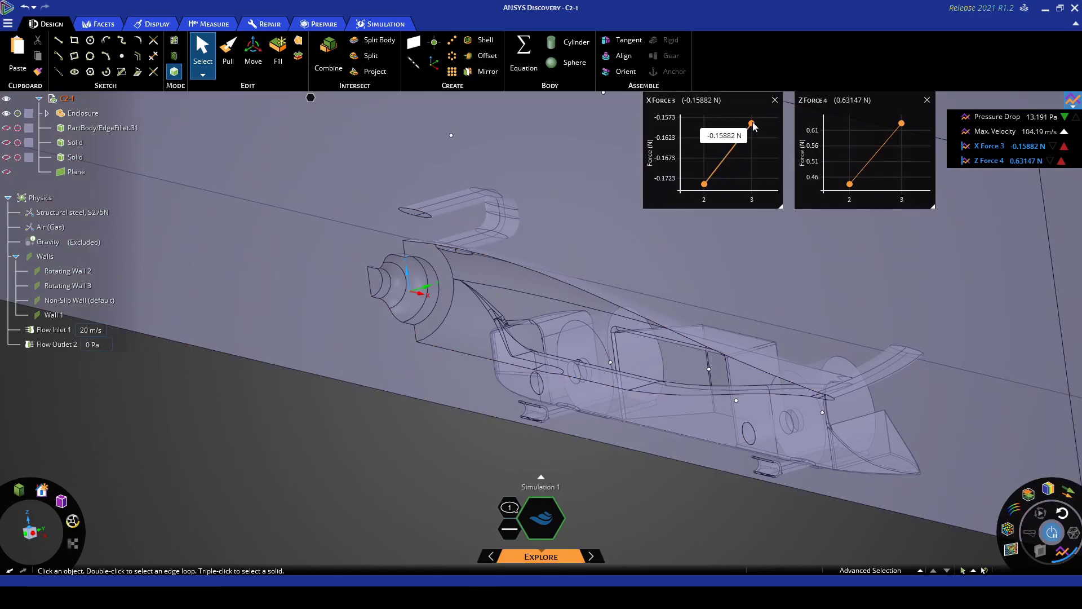
mouse_move(899, 122)
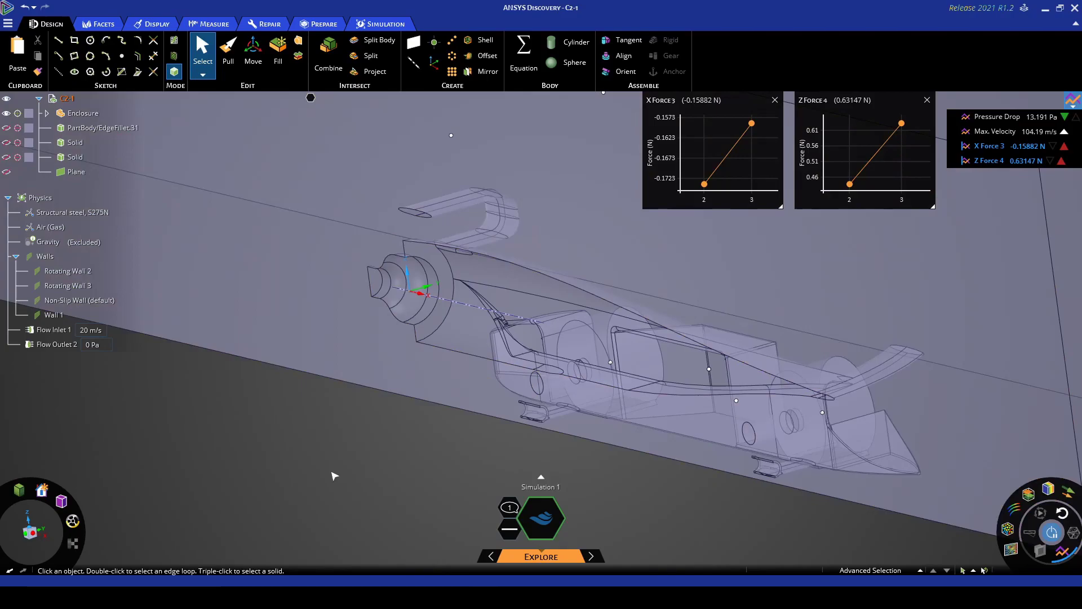
middle_click_drag(334, 476, 332, 462)
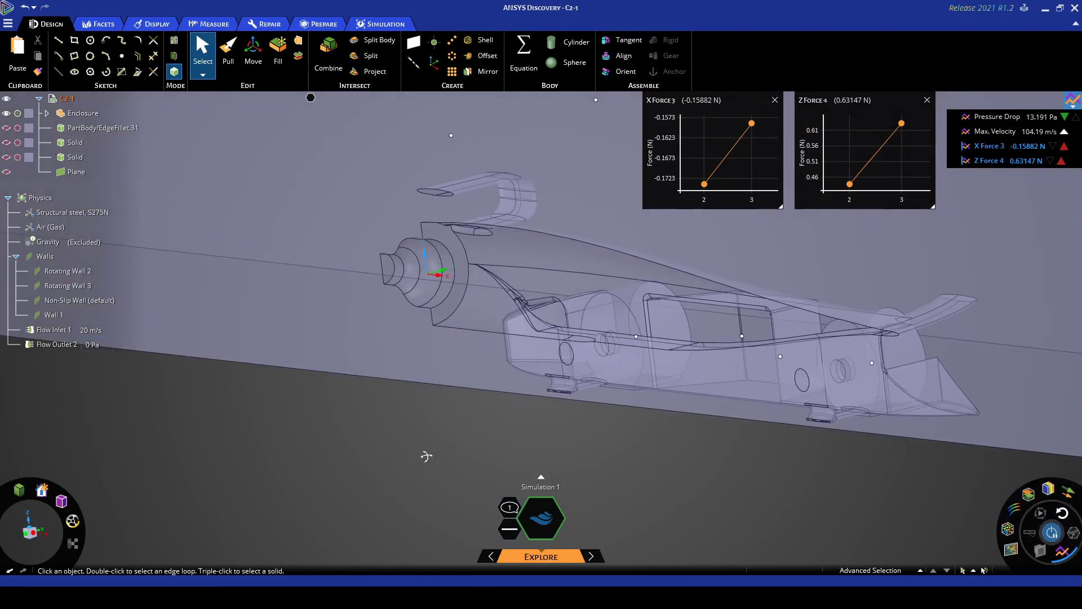
middle_click_drag(425, 454, 404, 469)
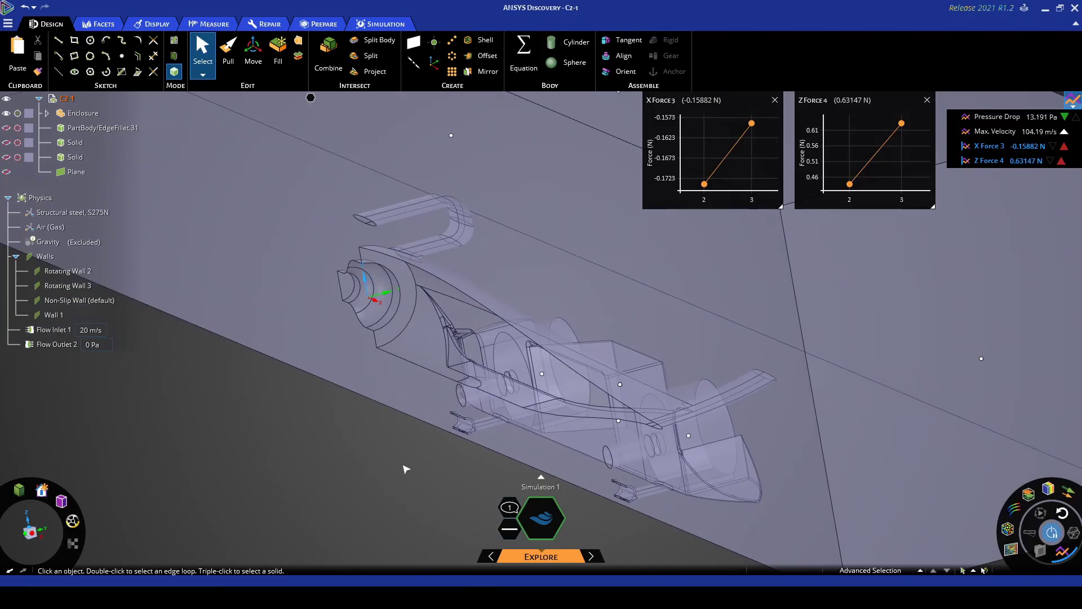